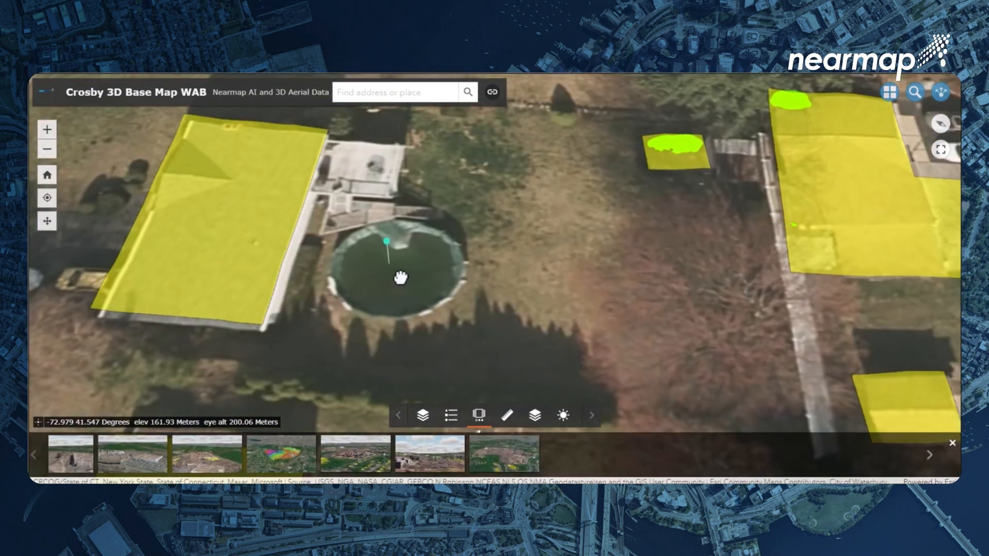
Step: Examine the AI-detected swimming pools in the 3D map, extraction dashboard and nearby results, and the quarry's coloured point cloud
scroll(400, 279, down, 5)
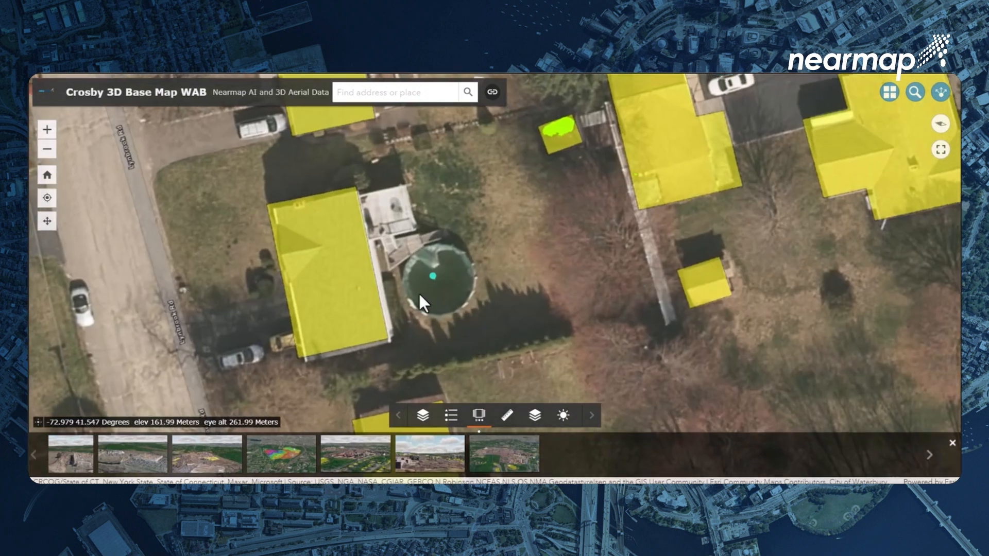
drag(406, 256, 384, 159)
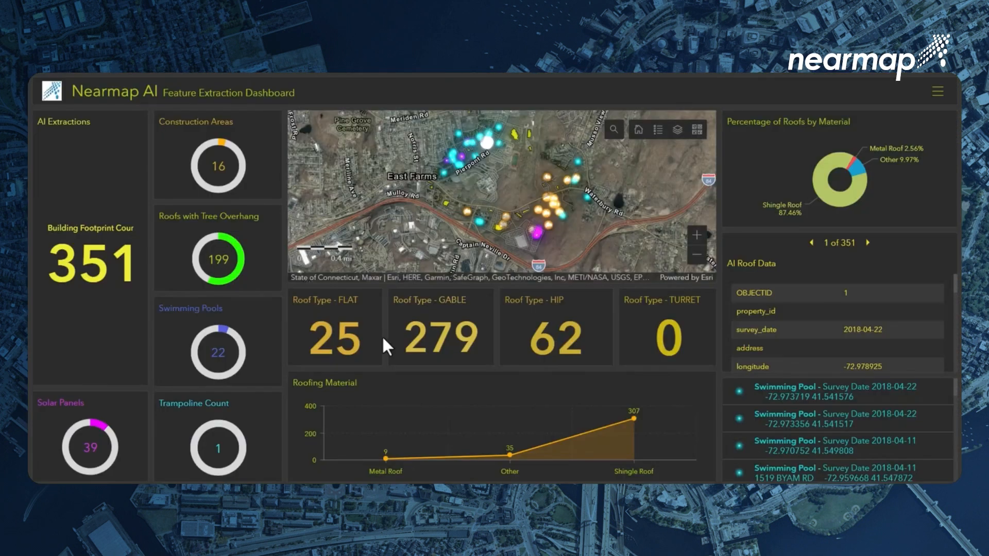
click(772, 396)
click(772, 397)
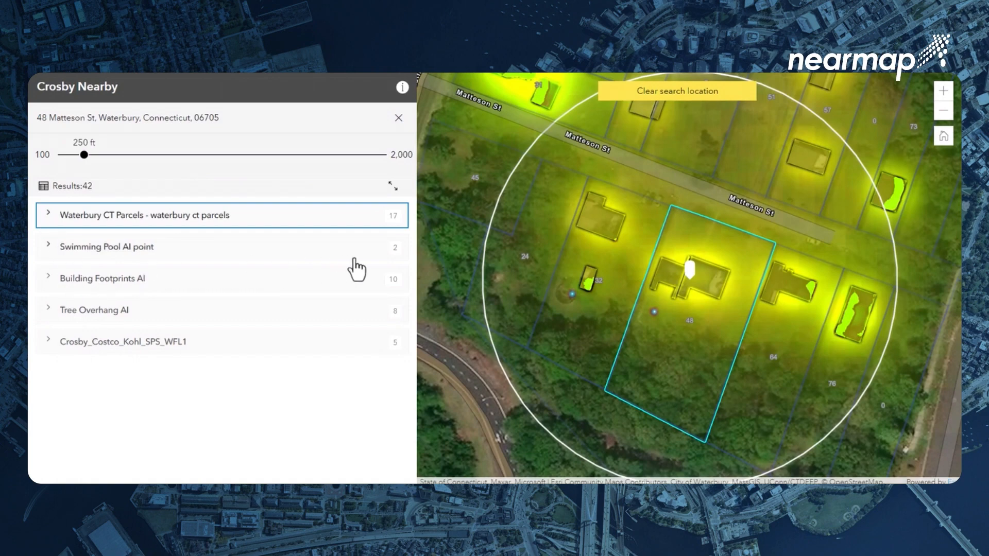
click(48, 247)
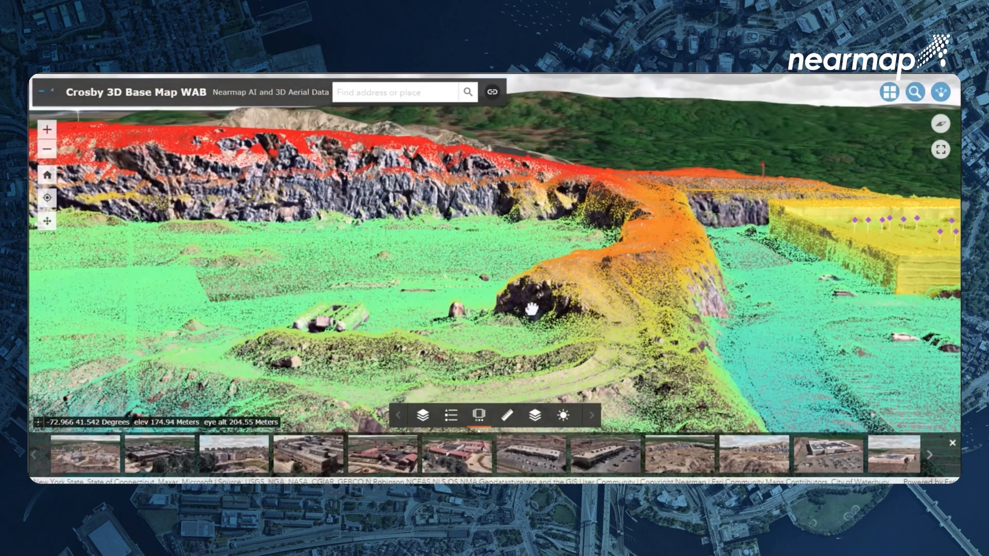
drag(531, 309, 400, 325)
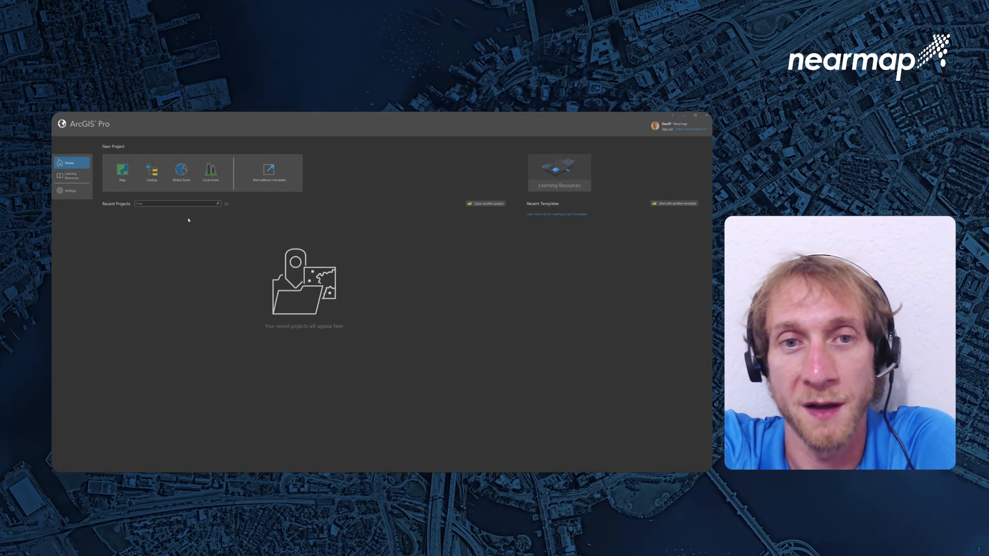
Step: Create a new ArcGIS Pro project from the Local Scene template, named Nearmap_3D_Demo, in its own folder
click(210, 175)
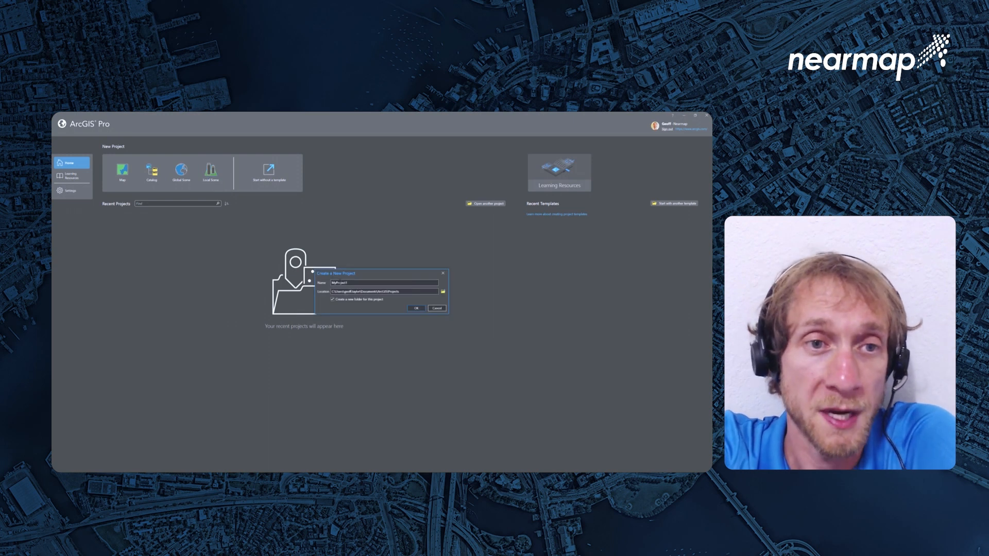
text(Nearmap_3D_Demo)
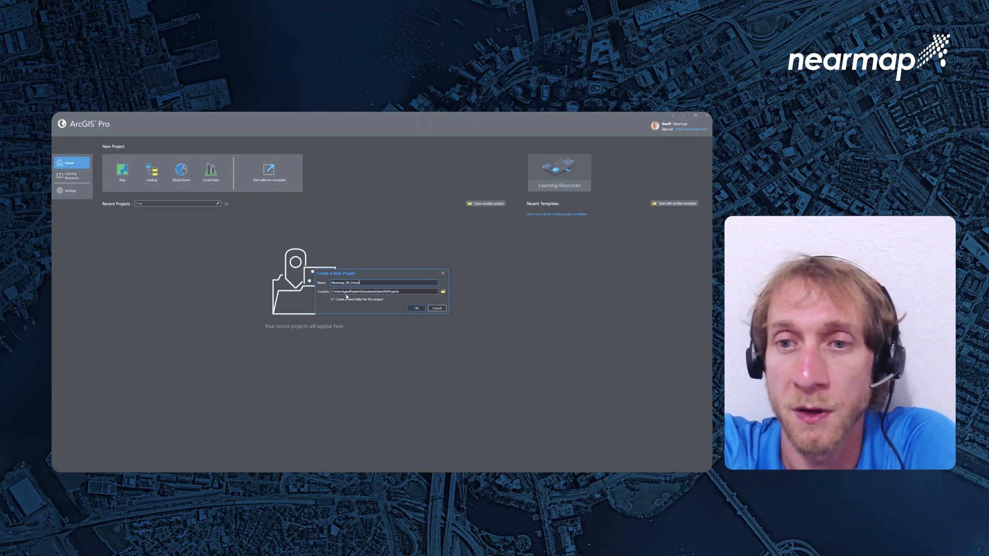
click(415, 308)
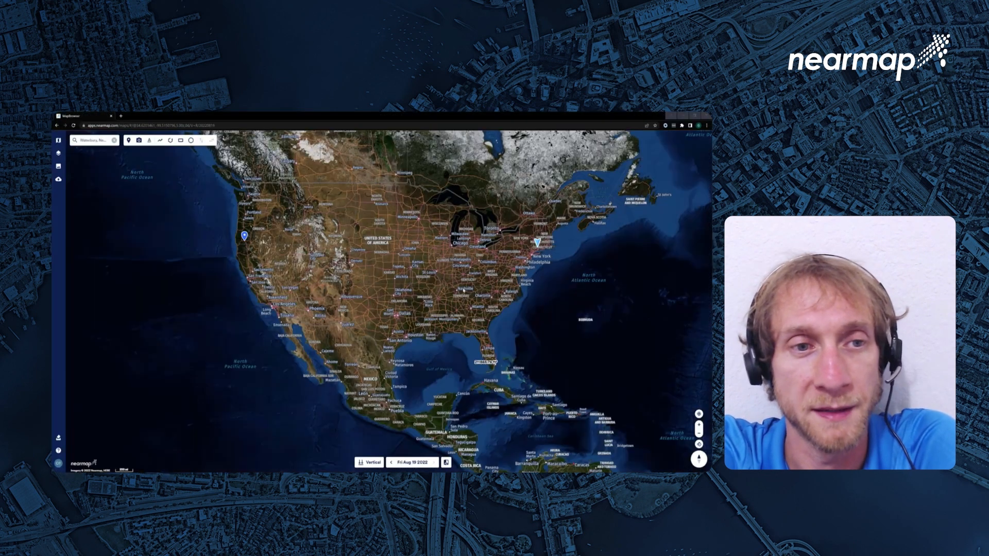
Step: Switch to Nearmap MapBrowser and locate the large commercial buildings just north of Interstate 84 in eastern Waterbury
scroll(538, 248, up, 5)
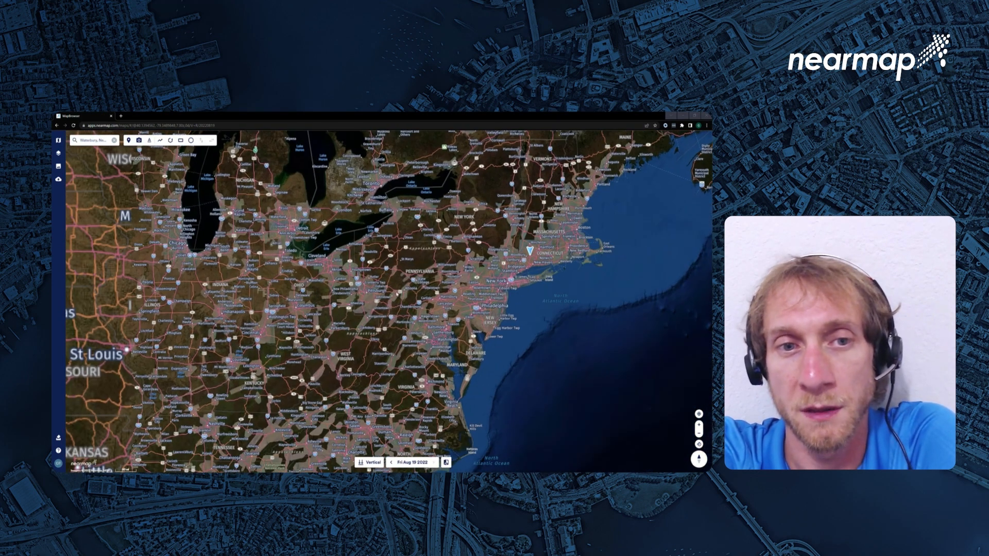
drag(533, 255, 397, 283)
scroll(397, 281, up, 5)
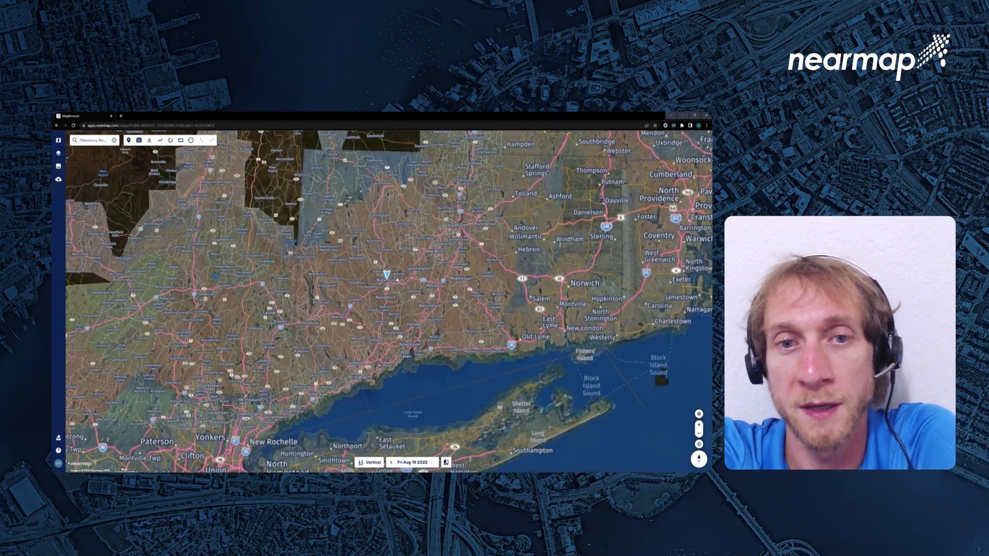
scroll(396, 279, up, 4)
scroll(384, 288, up, 5)
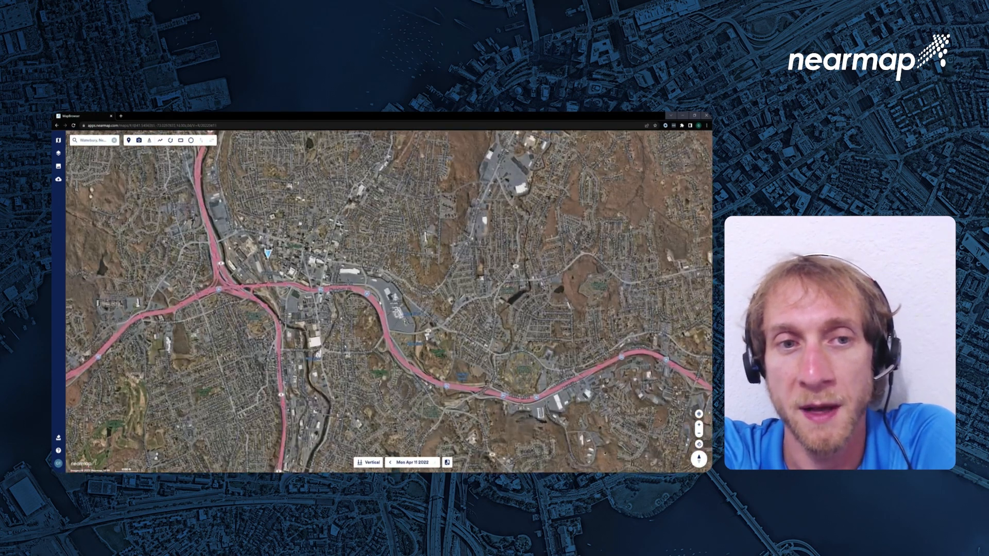
scroll(384, 286, up, 2)
scroll(446, 368, up, 1)
drag(446, 368, 284, 310)
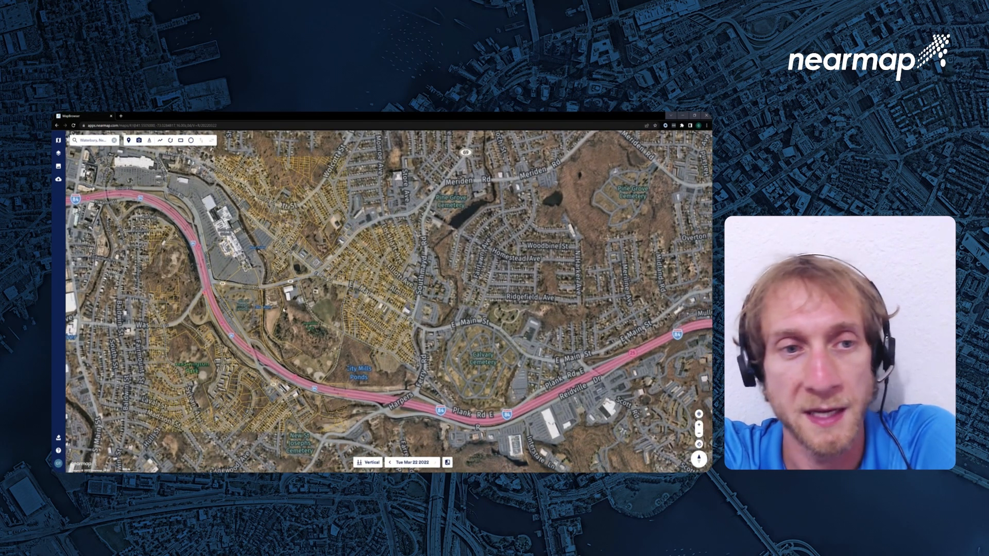
drag(352, 320, 331, 313)
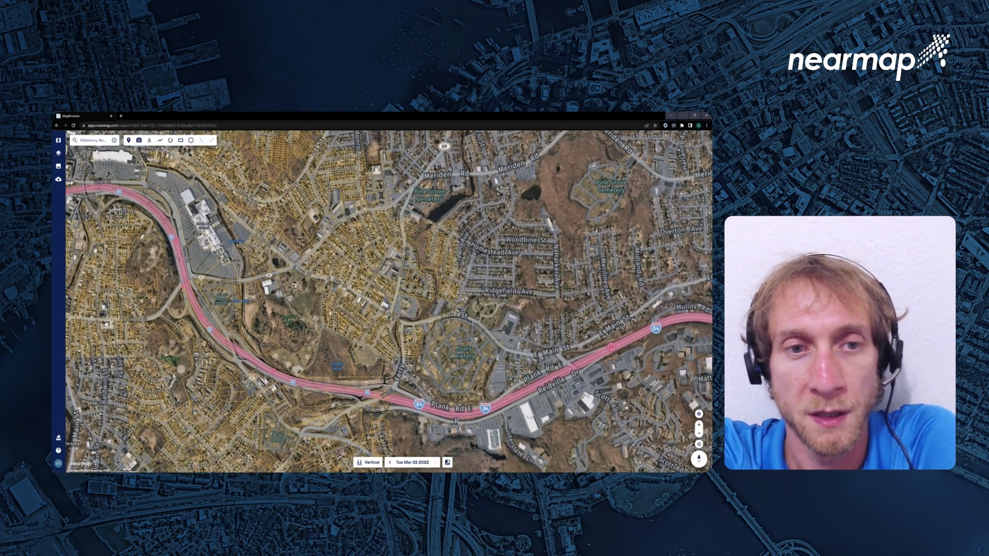
scroll(330, 313, down, 5)
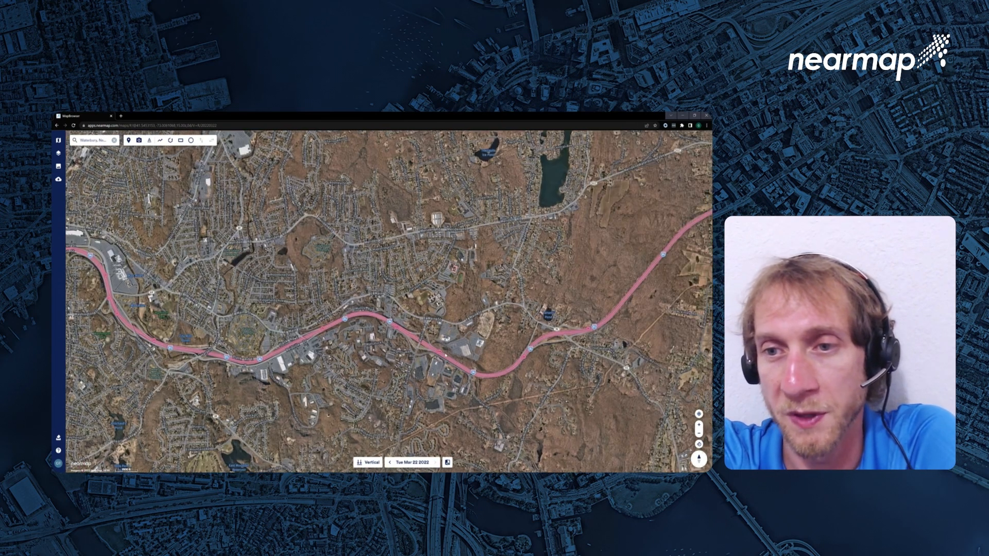
scroll(446, 355, up, 5)
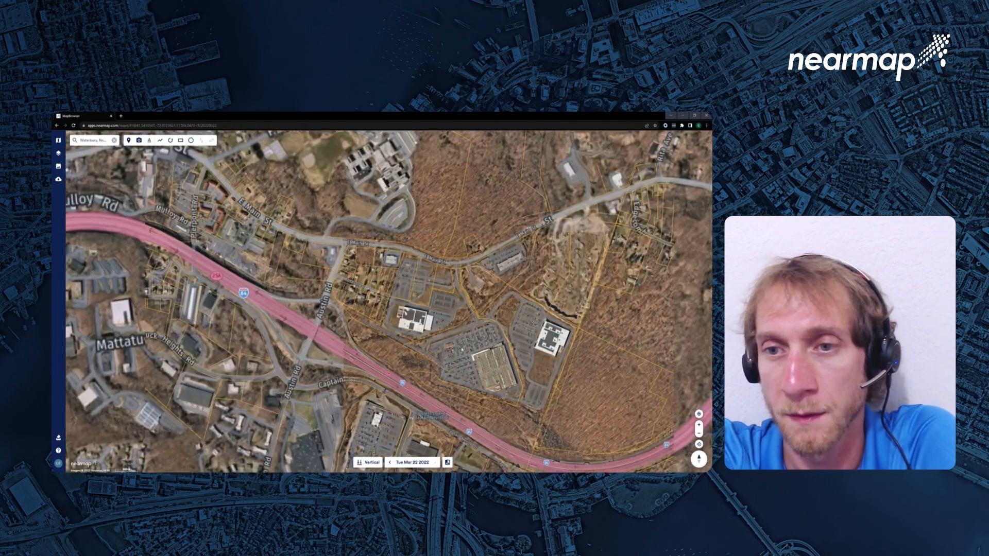
drag(461, 349, 383, 319)
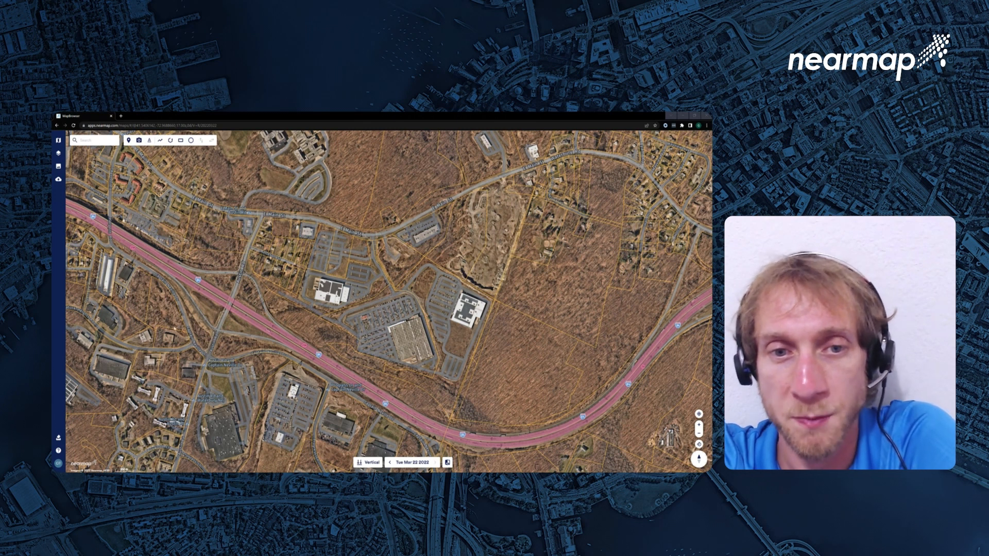
Step: Open the export settings, look through the available export types and set the type to 3D
click(59, 167)
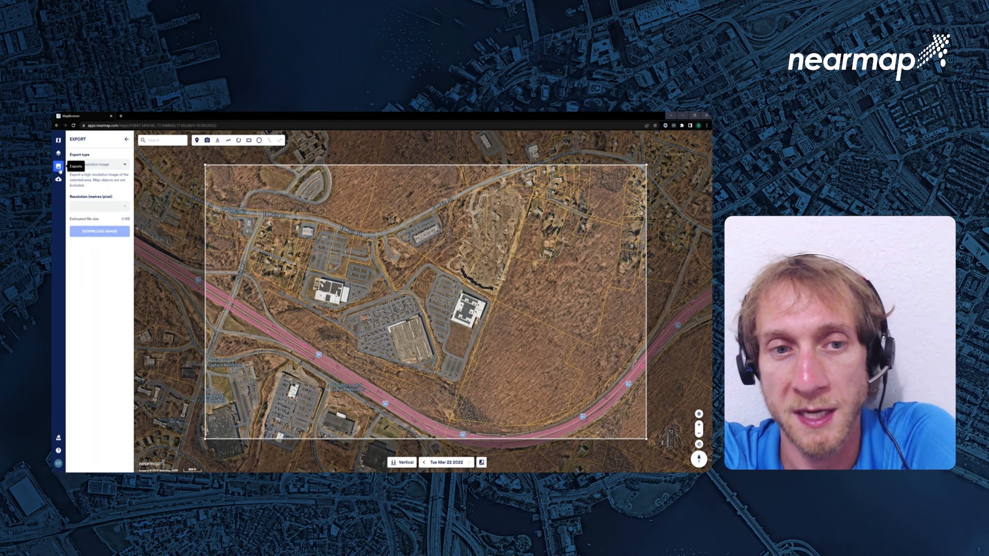
click(126, 166)
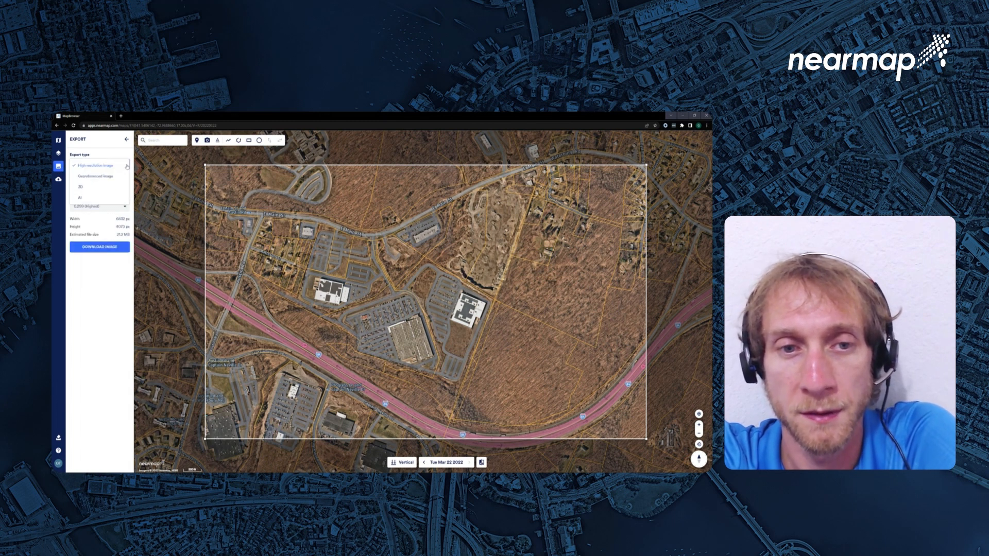
click(116, 177)
click(112, 165)
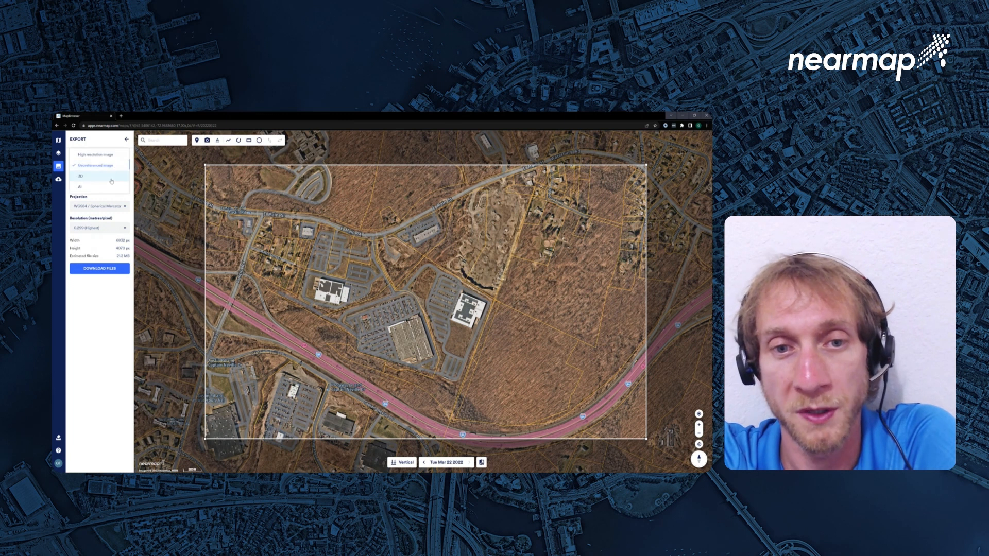
click(111, 177)
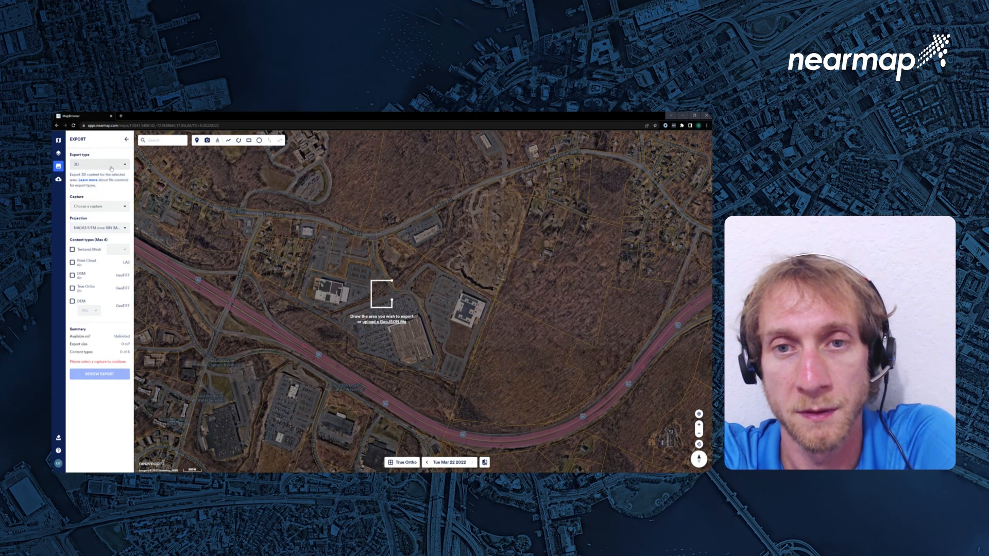
click(103, 180)
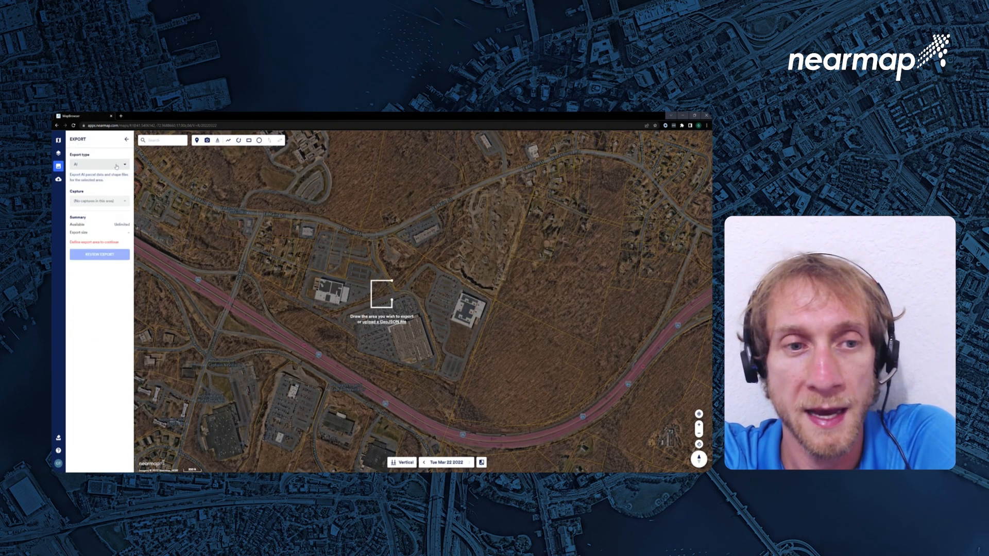
click(116, 166)
click(114, 175)
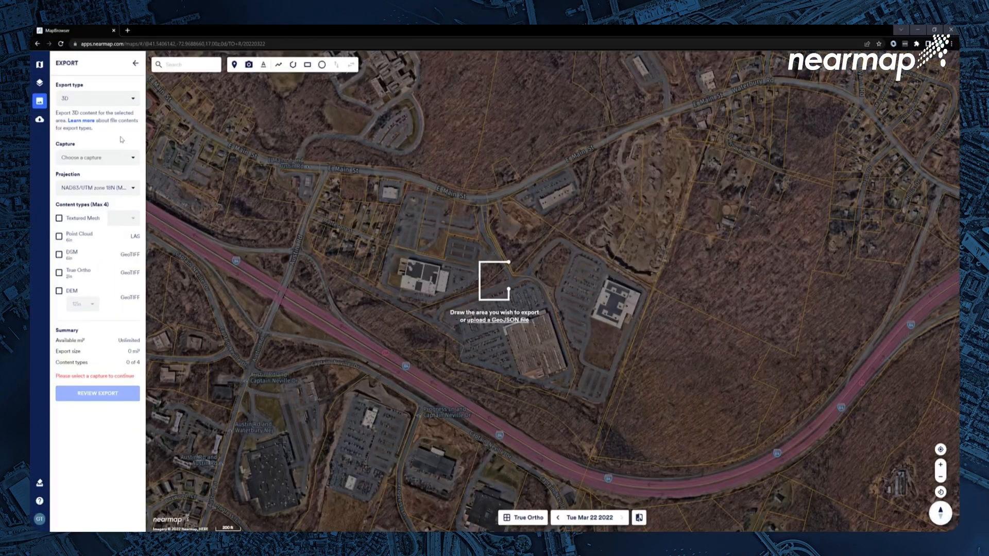
Step: Choose the Bridgeport-Stamford-Hartford CT — March 2022 capture with the NAD83/UTM zone 18N (Meters) — NAVD88 (Meters) projection
click(124, 163)
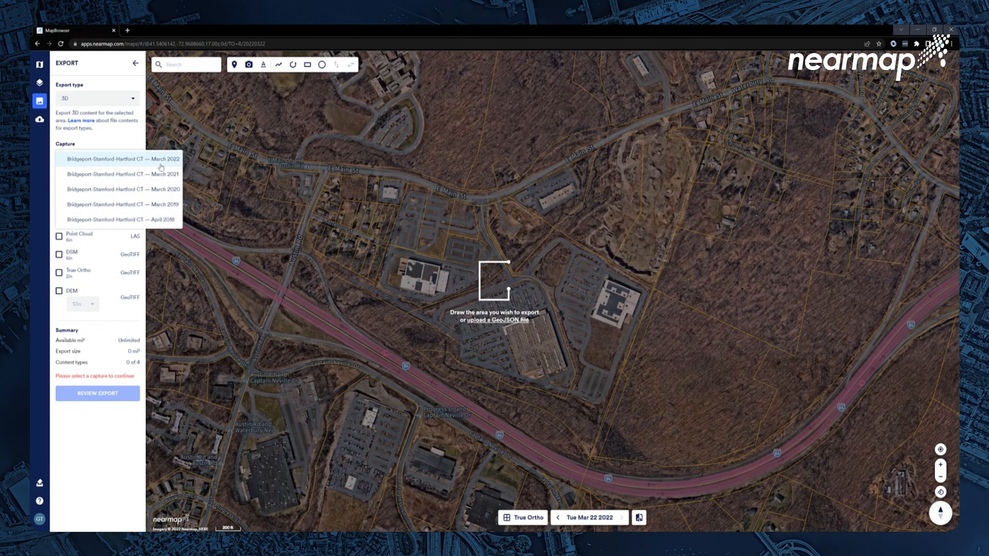
click(148, 165)
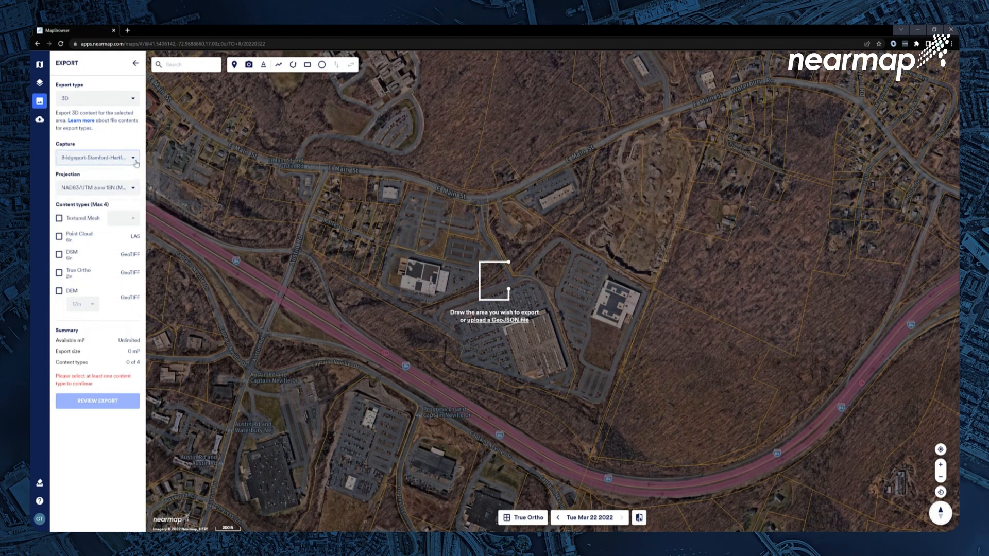
click(106, 192)
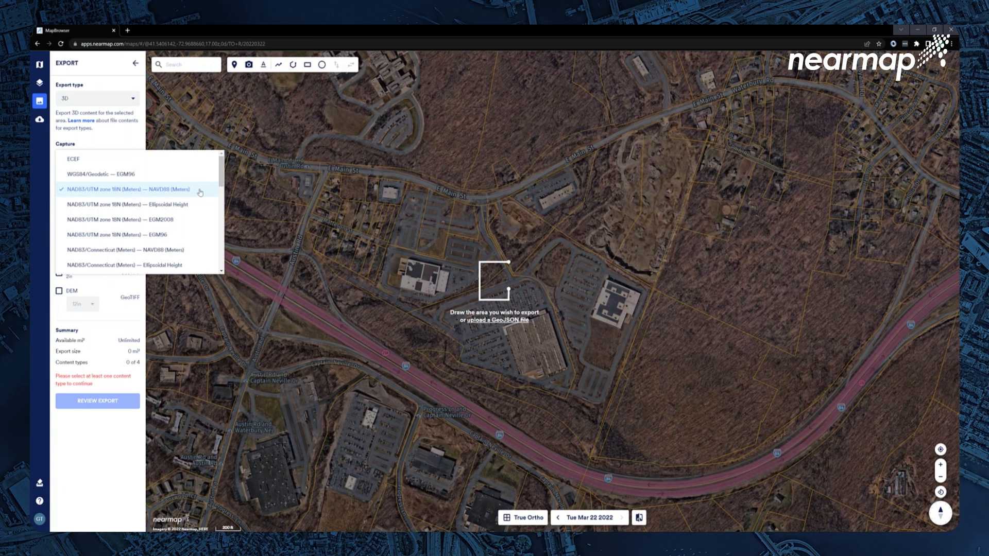
click(154, 191)
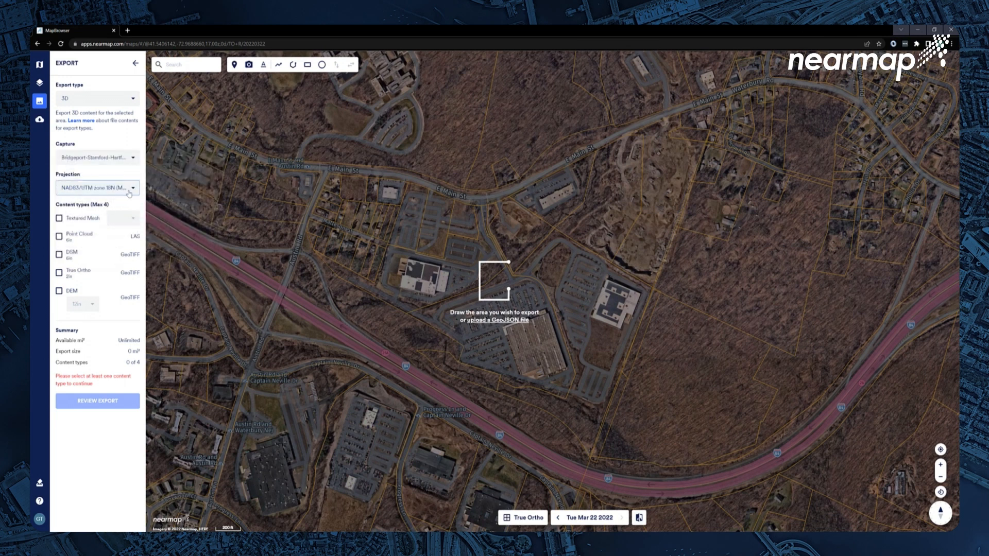
Step: Include Textured Mesh in the export content, with SLPK as its only format instead of OBJ
click(60, 218)
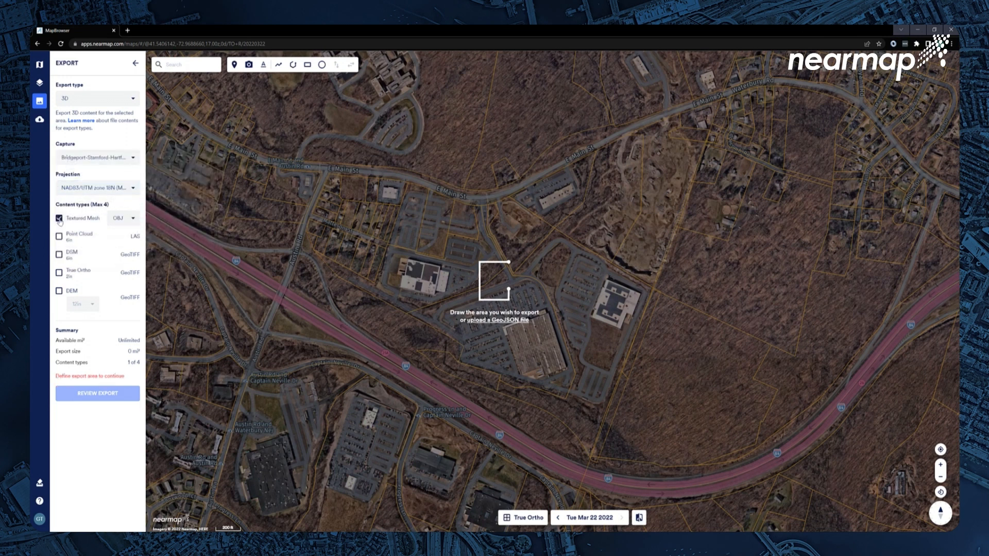
click(134, 221)
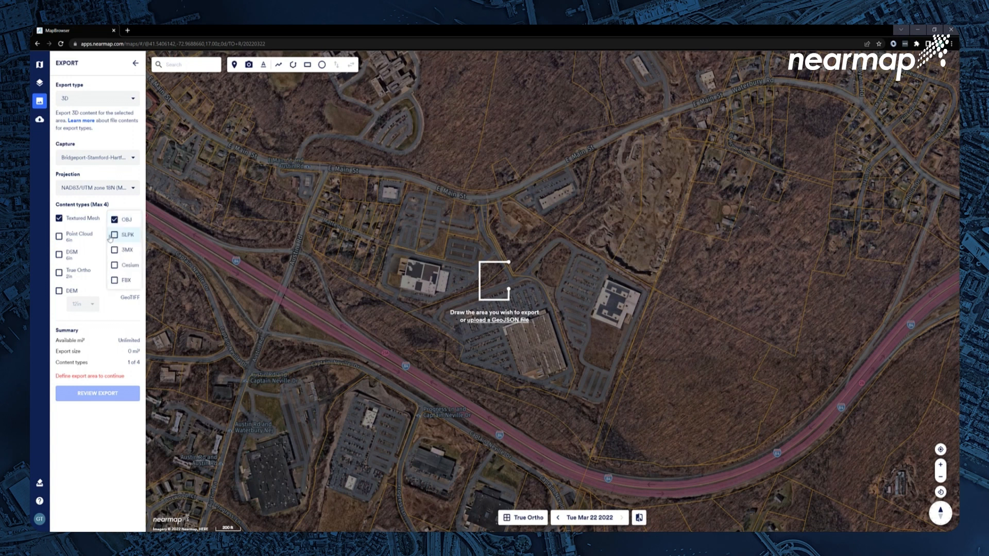
click(114, 234)
click(115, 246)
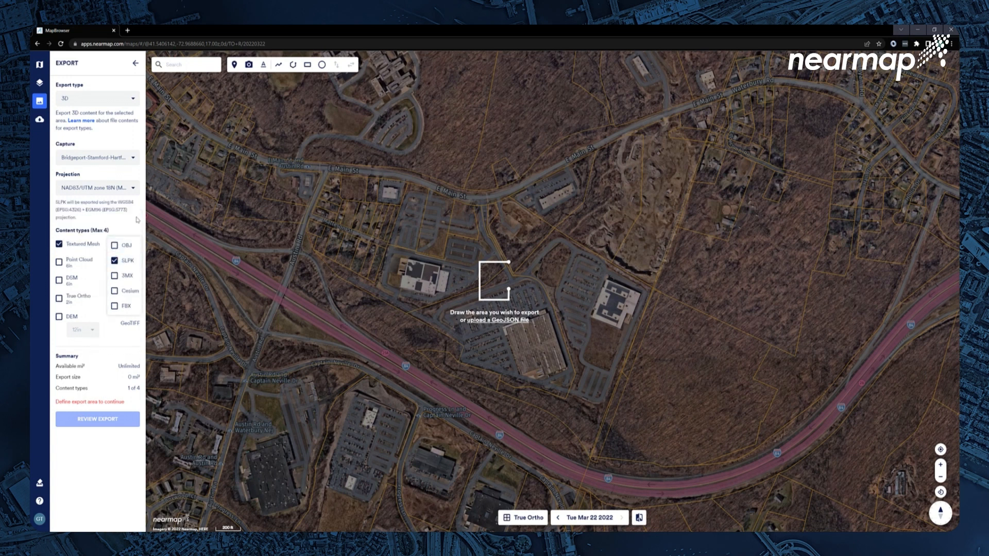
click(137, 223)
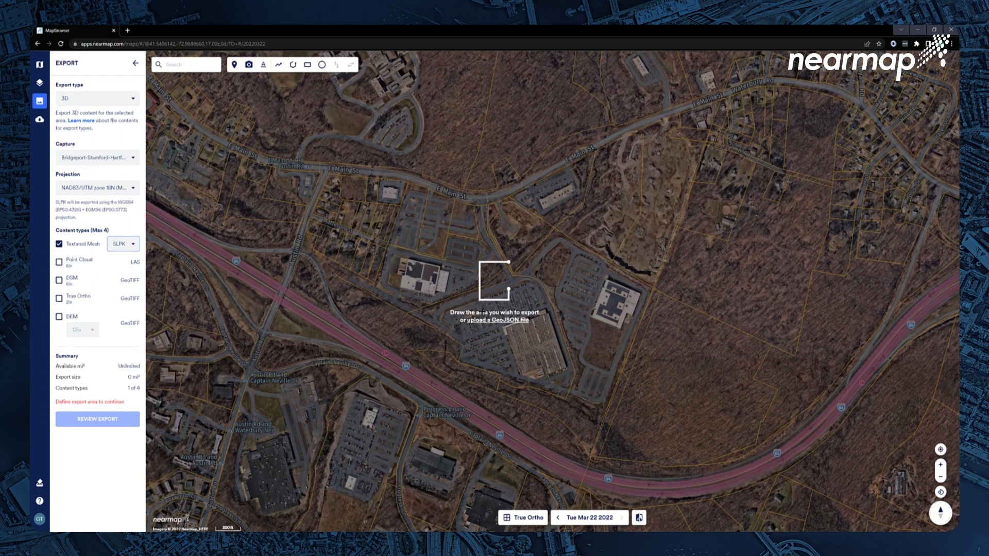
Step: Outline an irregular export area of about 0.40 mi² around the school grounds and commercial buildings north of Interstate 84, and review the export
scroll(493, 279, down, 3)
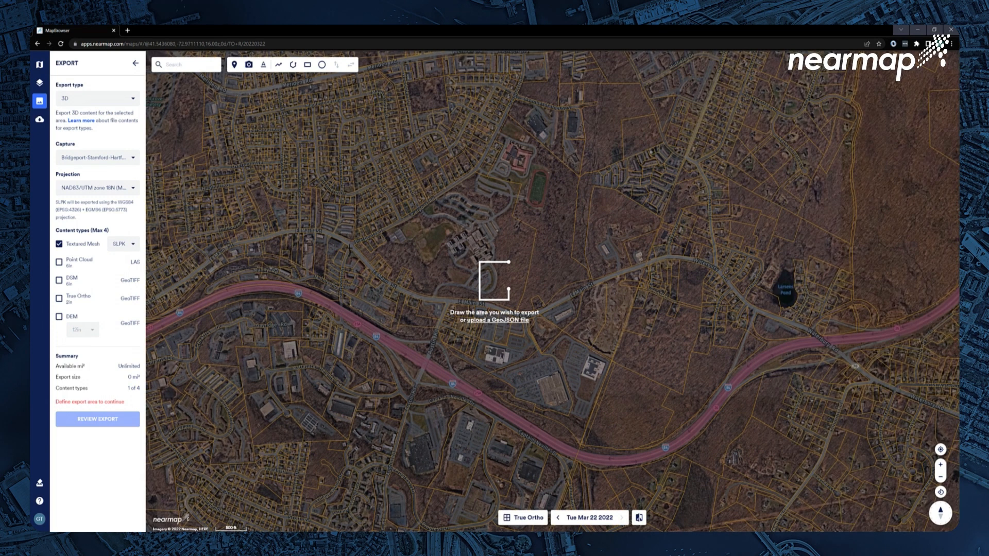
click(354, 246)
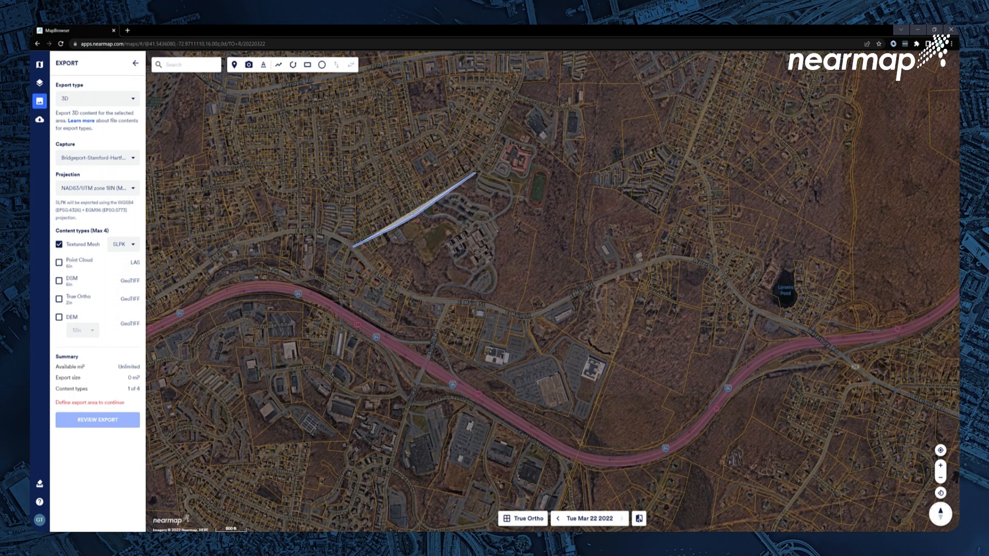
click(476, 170)
click(507, 116)
click(578, 177)
click(570, 253)
click(592, 277)
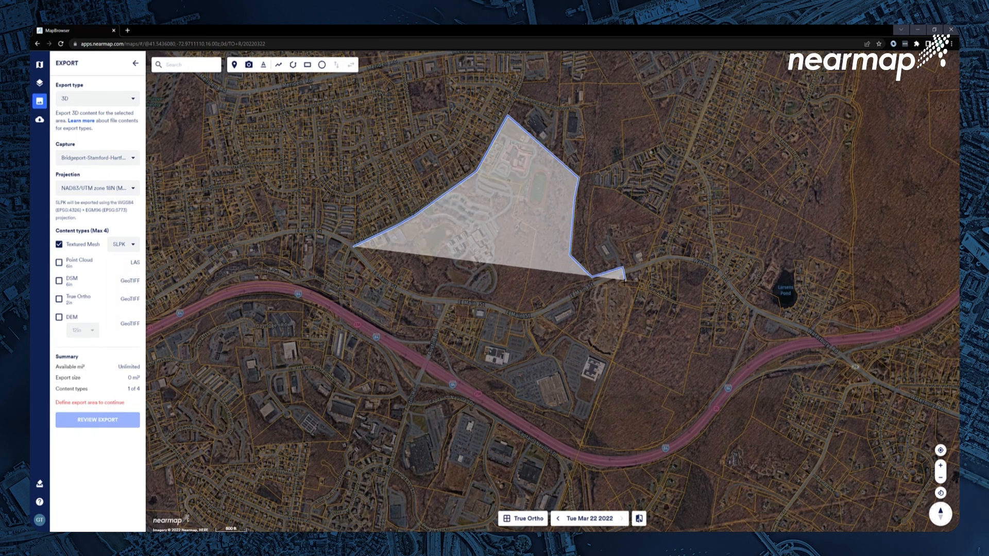
click(623, 267)
click(625, 281)
click(640, 283)
click(580, 452)
click(457, 376)
click(437, 338)
click(448, 305)
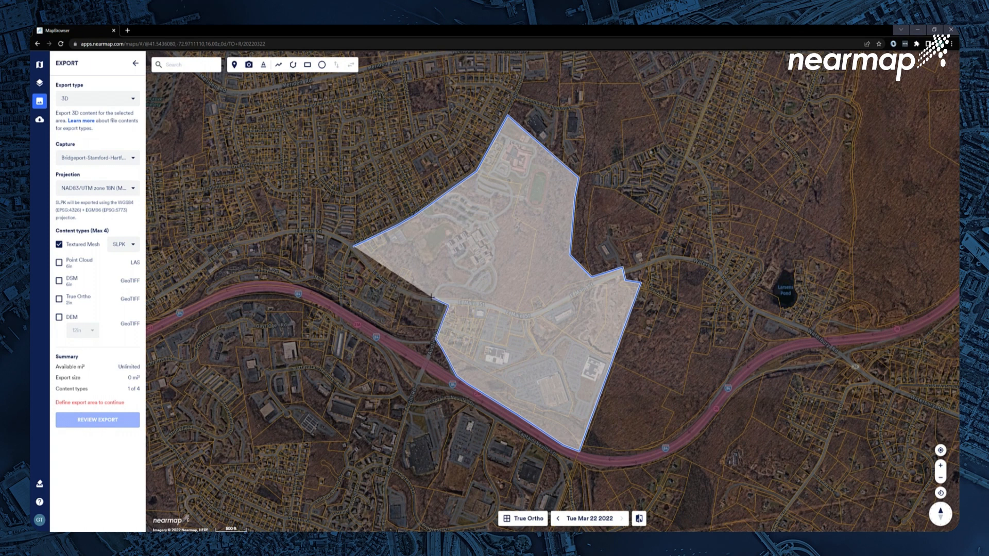
click(408, 290)
click(390, 280)
click(354, 246)
click(118, 416)
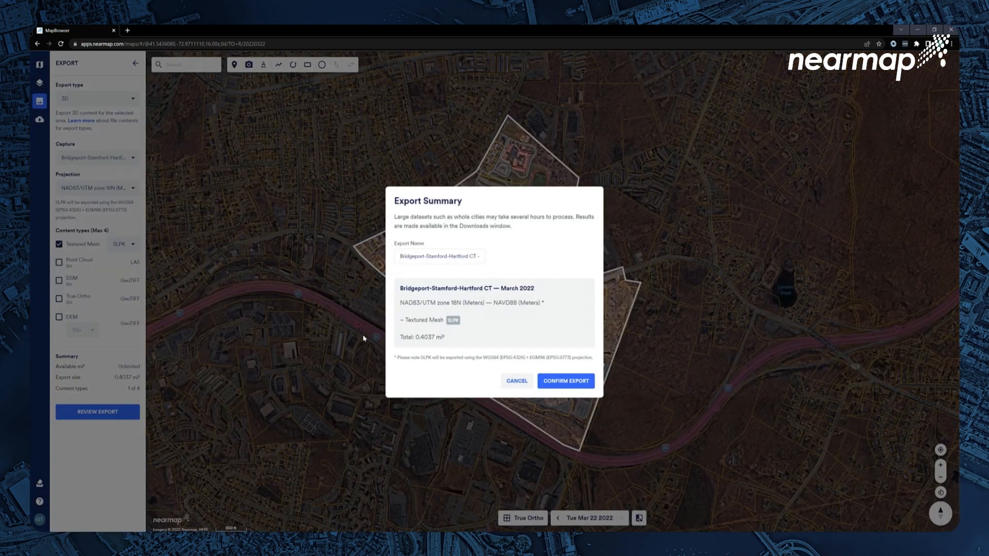
Step: Name the export Costco March 2022, confirm it, and expand its entry among the 3D exports
triple_click(476, 258)
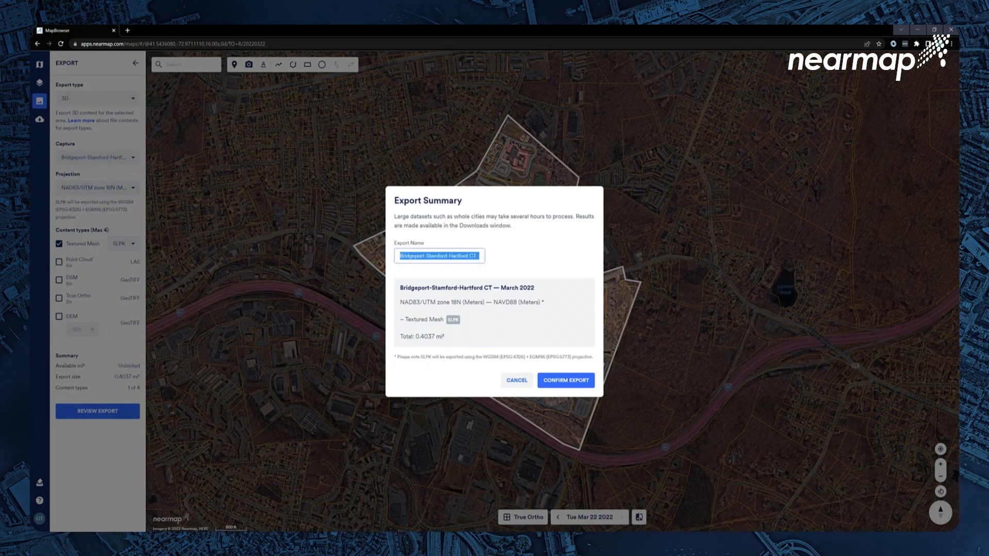
key(BackSpace)
text(Costco March 2022)
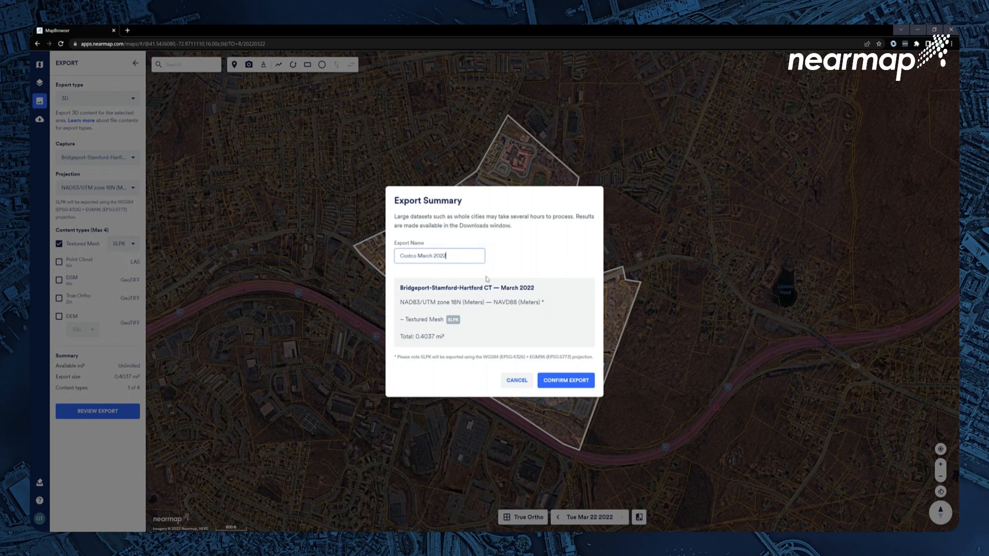
click(571, 384)
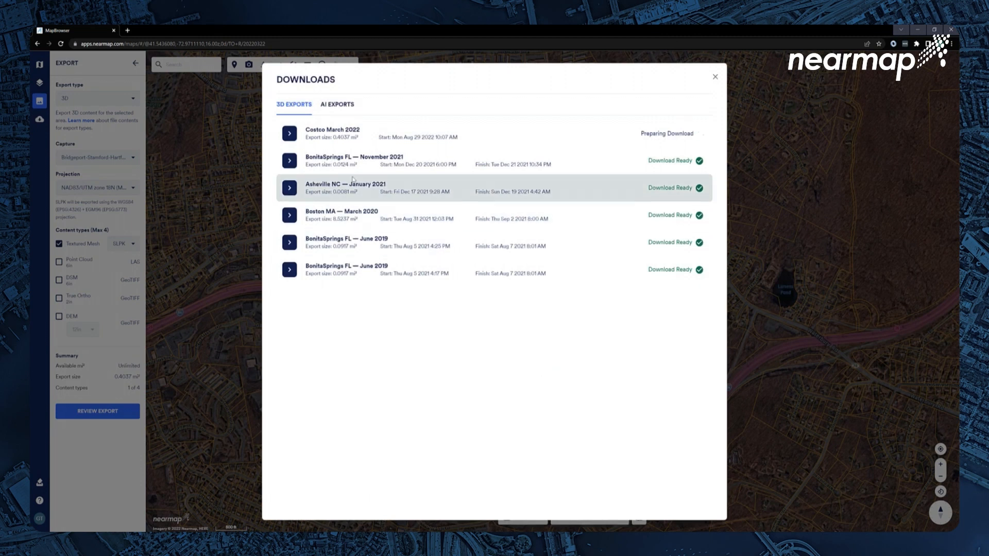
click(290, 133)
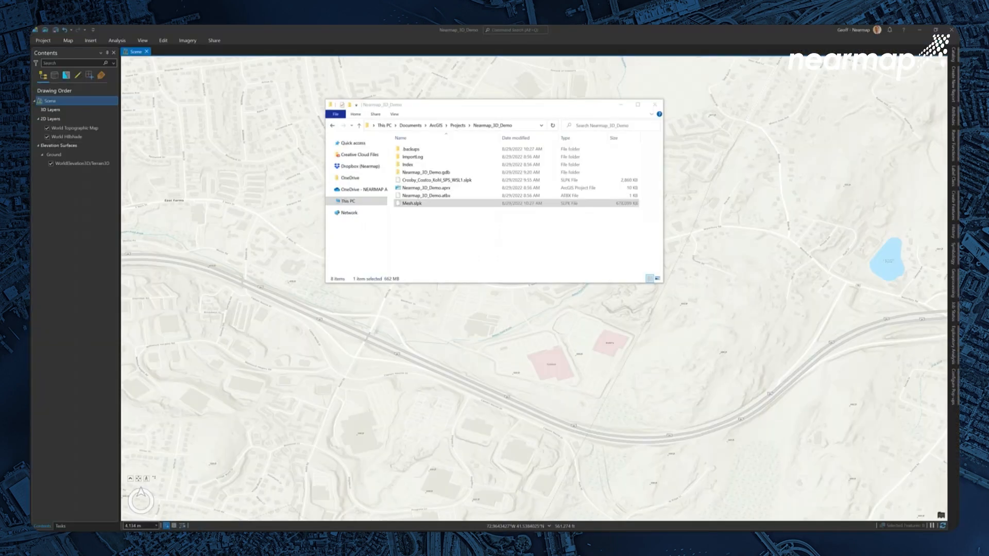
Step: Locate Mesh.slpk in the Nearmap_3D_Demo project folder and close the file window
click(429, 216)
click(433, 205)
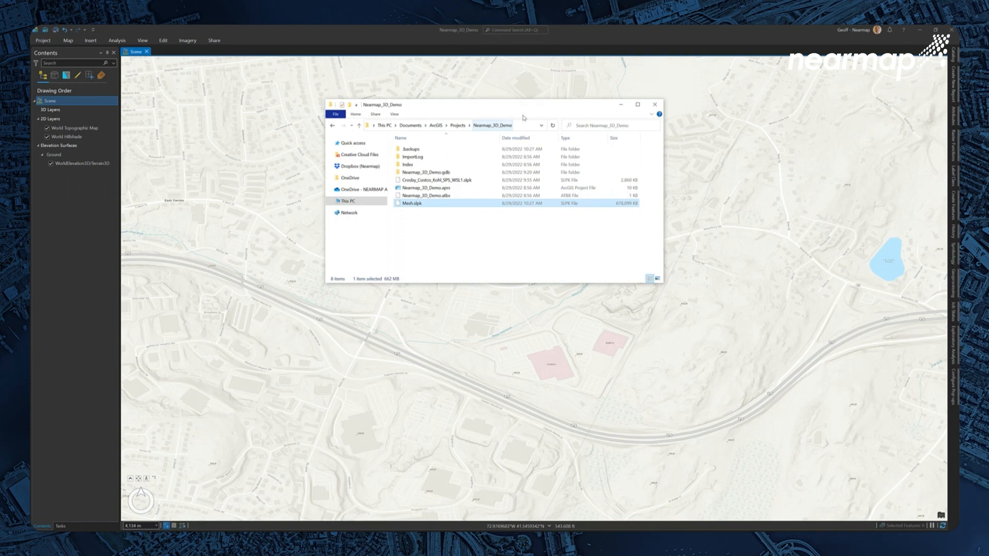
click(658, 107)
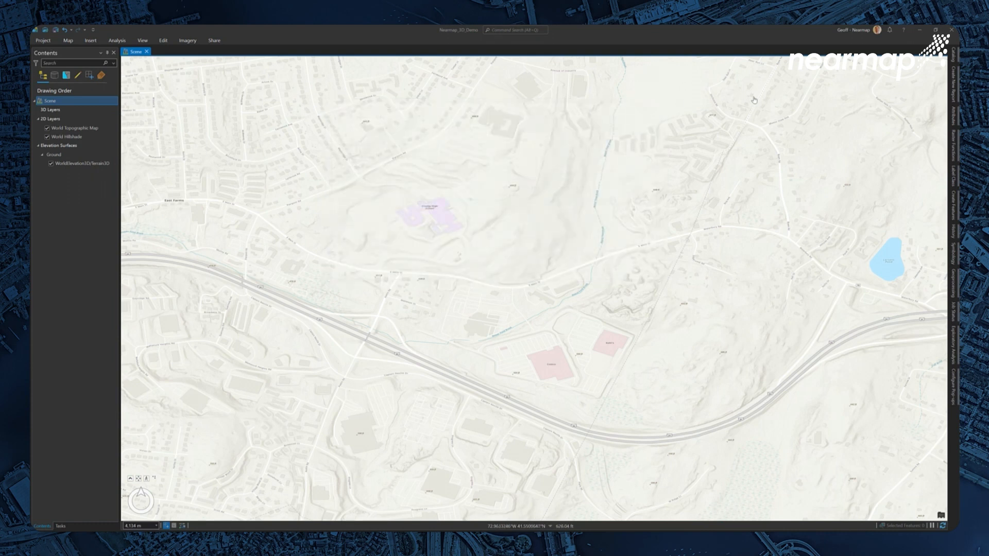
Step: Refresh the Nearmap_3D_Demo folder in the project catalog and add Mesh.slpk to the scene
click(955, 57)
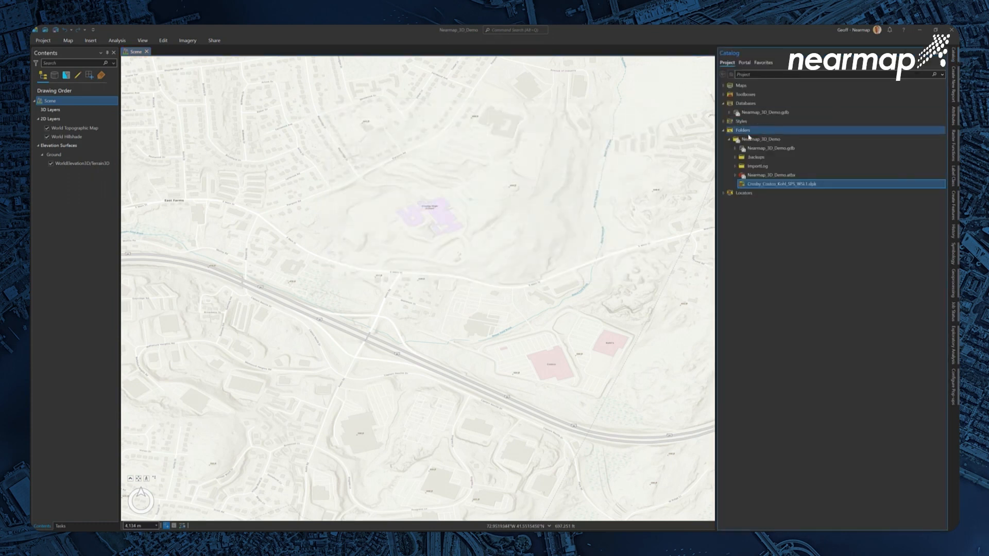
right_click(742, 142)
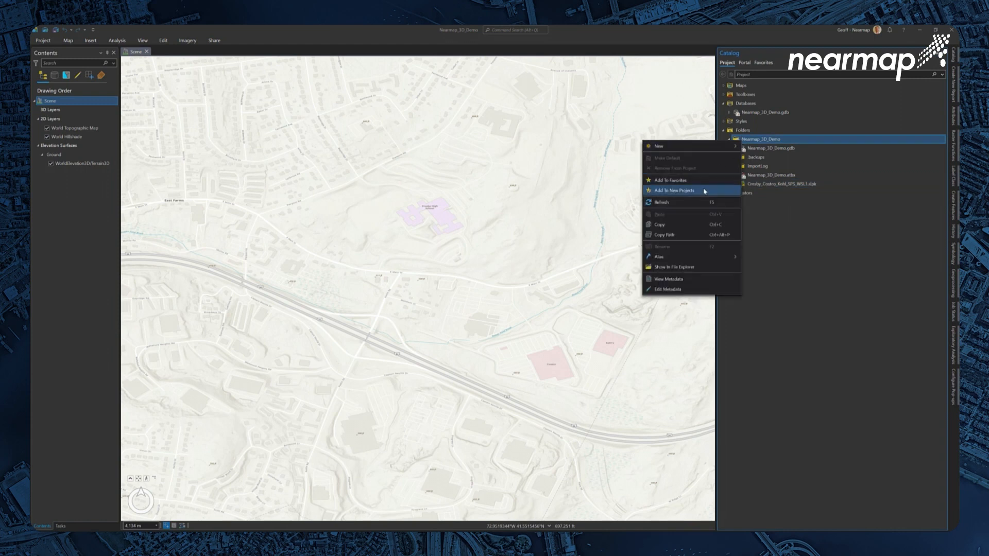
click(696, 202)
click(744, 195)
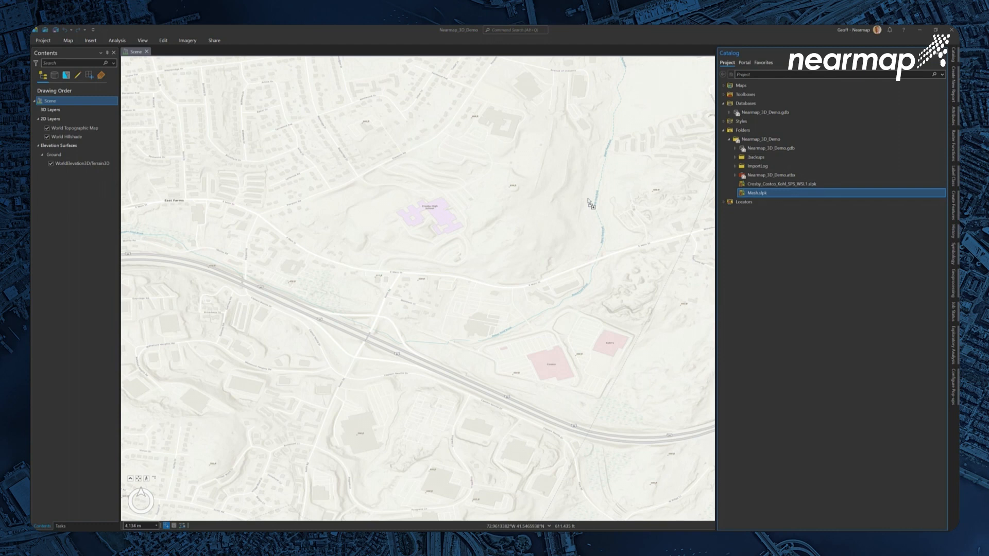
drag(588, 202, 589, 202)
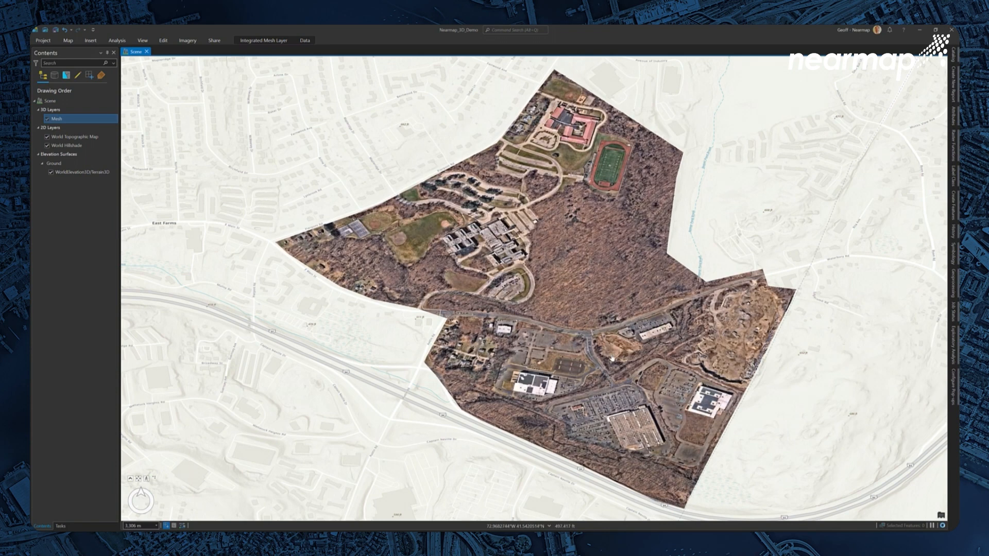
Step: Draw an elevation profile from the woods across the solar-roofed building to the far end of the Costco parking lot, examine it and close it
scroll(598, 364, up, 5)
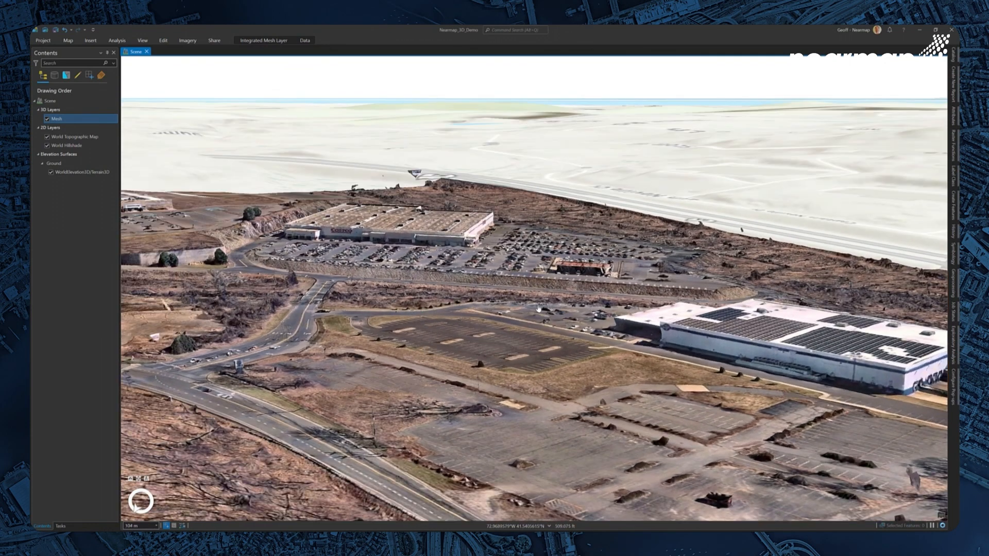
drag(523, 308, 709, 303)
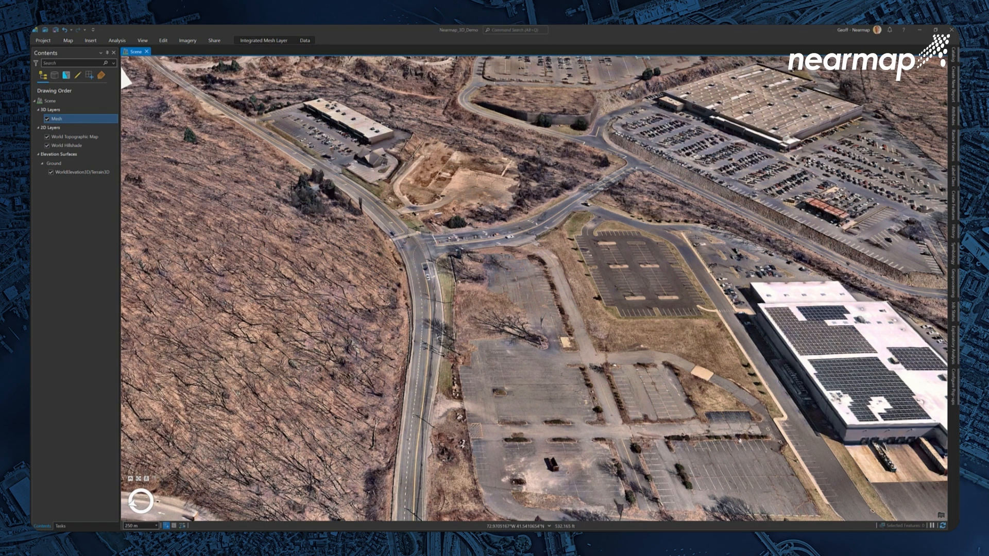
click(118, 41)
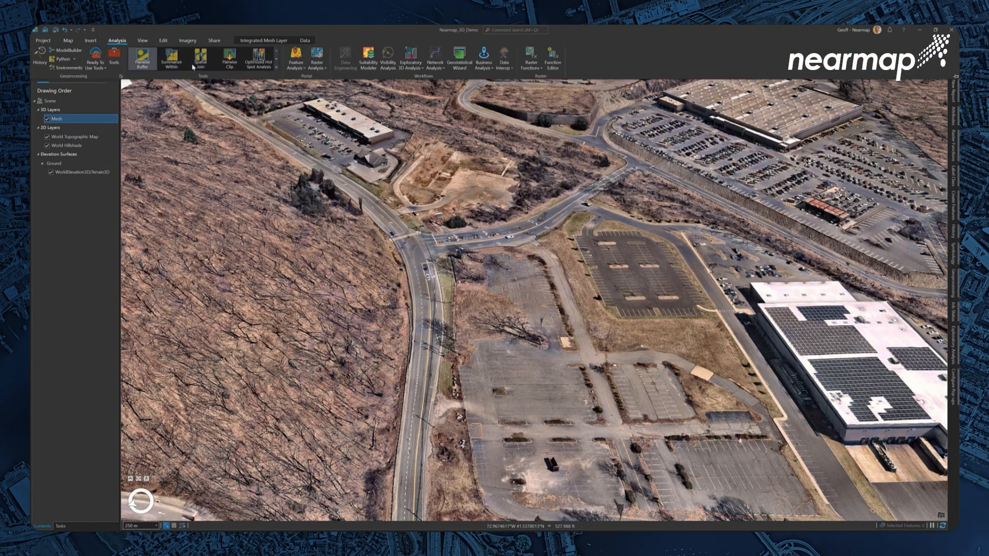
click(422, 68)
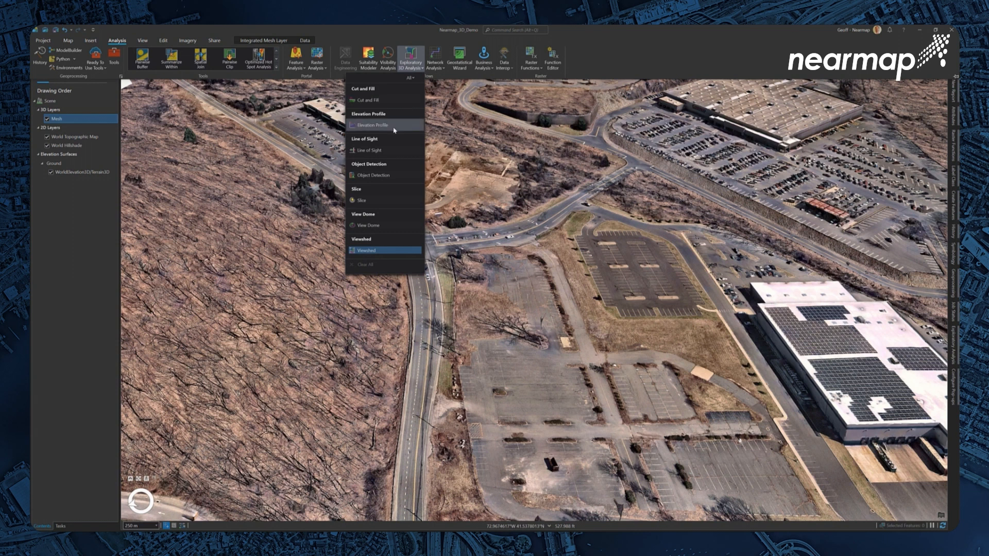
click(377, 128)
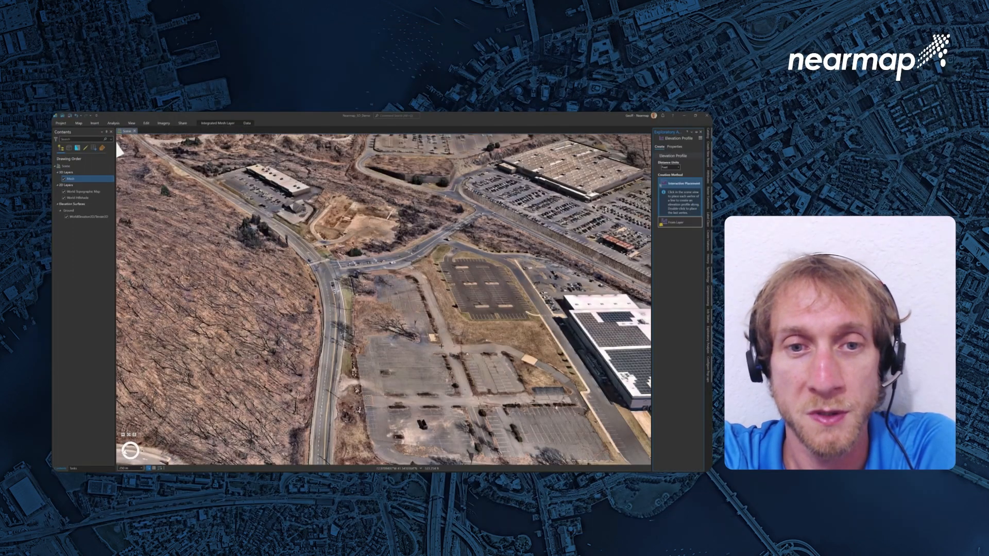
click(124, 339)
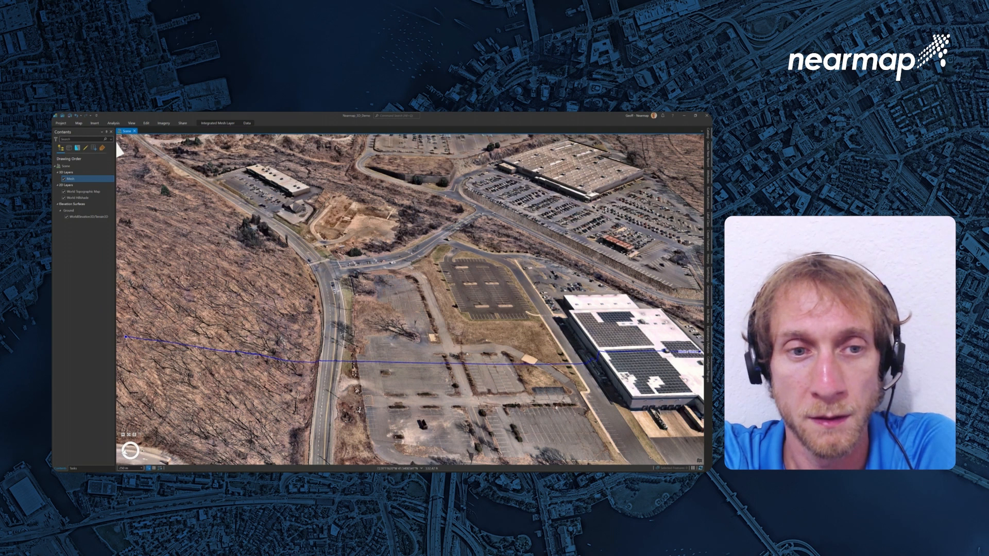
click(700, 352)
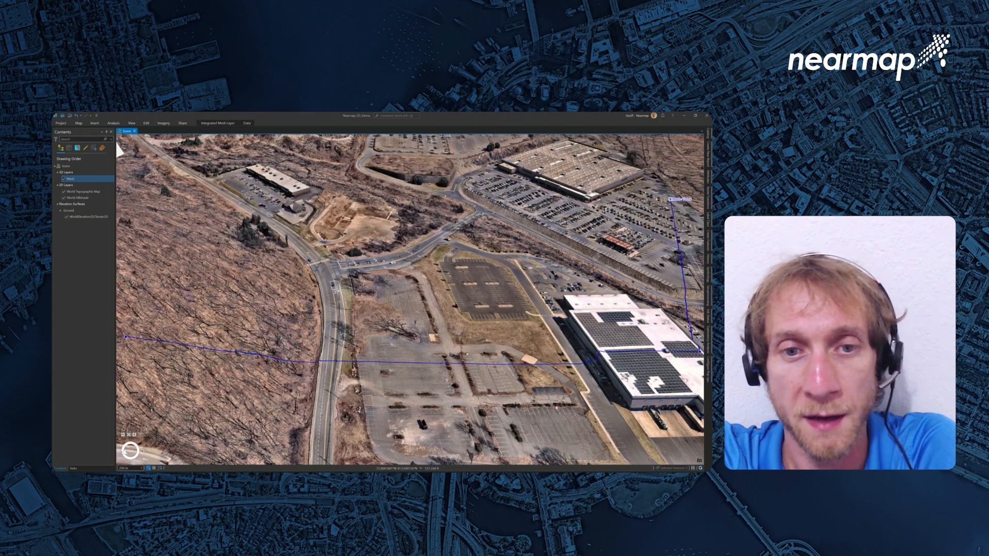
double_click(659, 164)
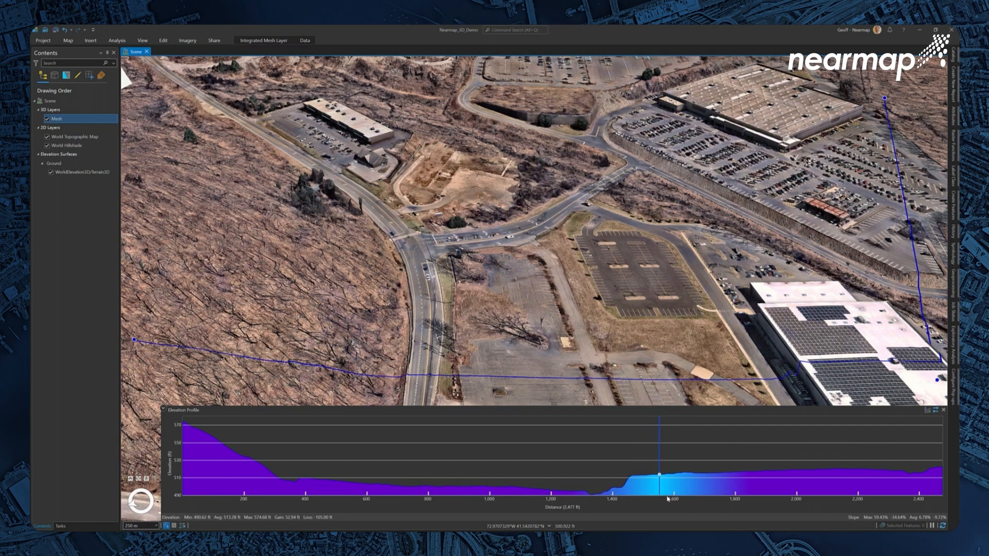
click(943, 411)
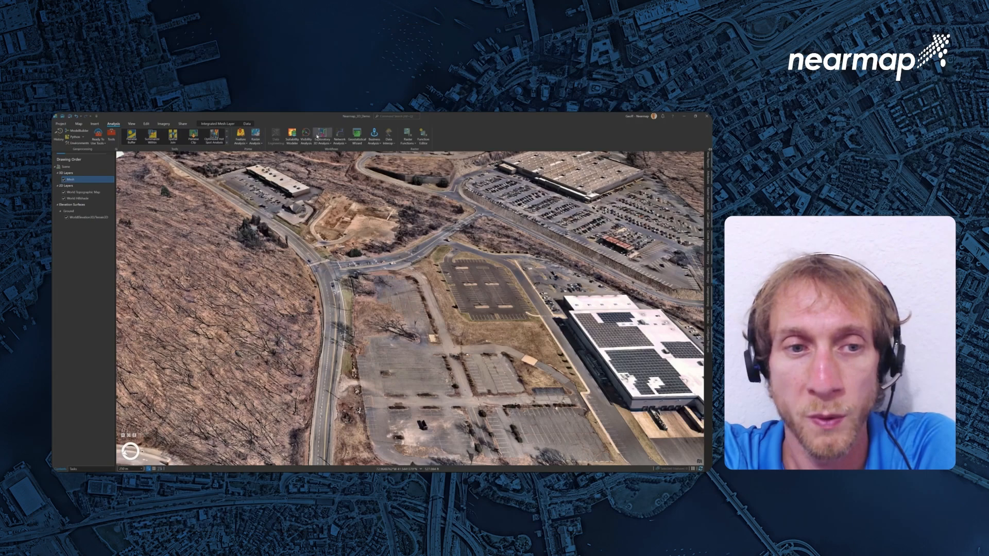
Step: Place an interactive viewshed from the road junction over the empty parking lot towards the solar-roofed building, then remove it
click(331, 144)
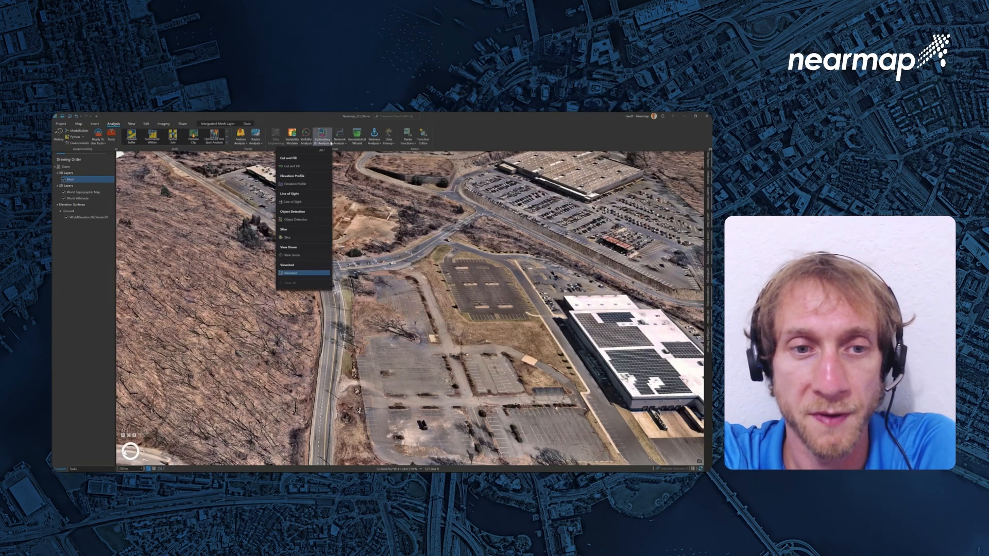
click(303, 274)
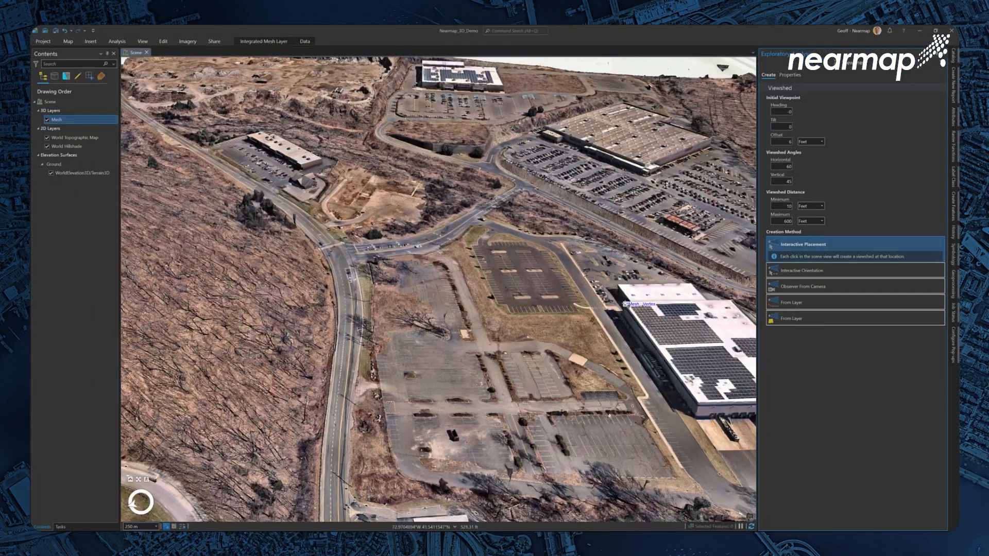
click(470, 310)
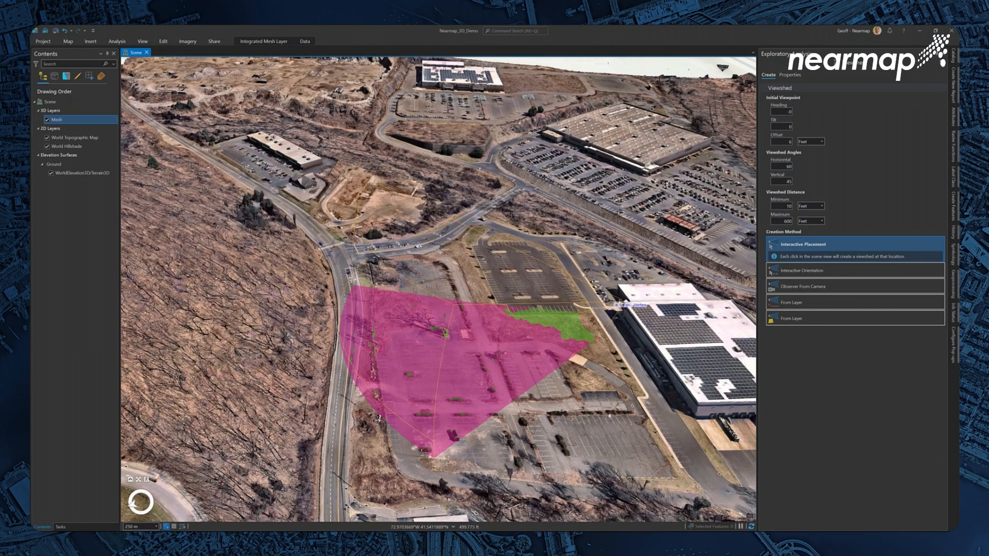
click(628, 302)
mouse_move(793, 121)
mouse_down()
mouse_move(802, 122)
mouse_move(794, 122)
mouse_up()
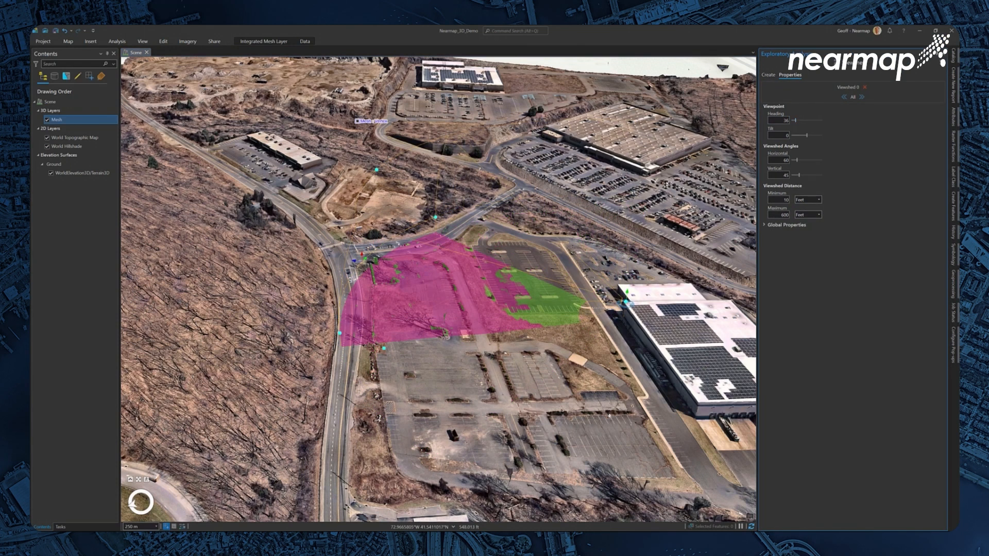
click(865, 88)
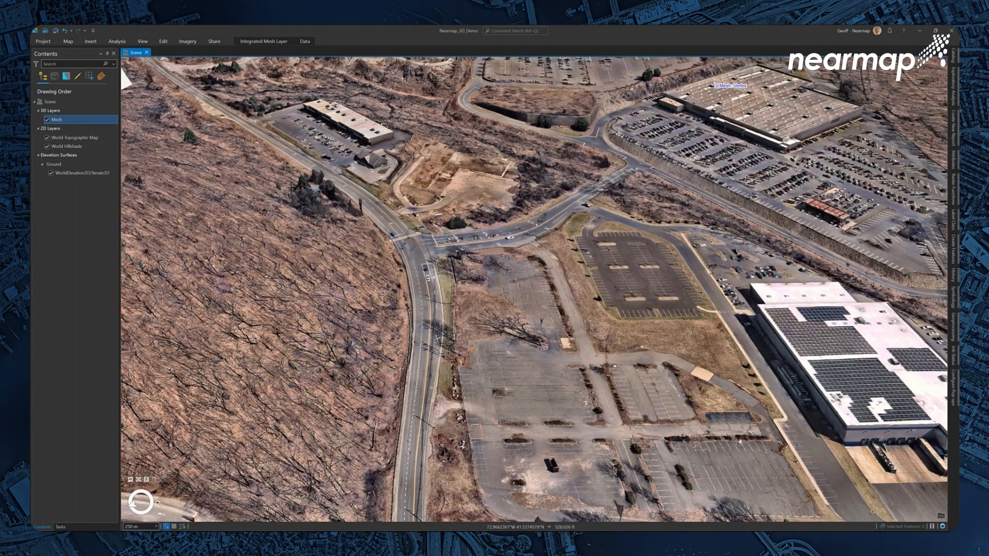
Step: Measure the distance from the base of the solar-roofed building's corner across the driveway to the opposite sidewalk
click(68, 41)
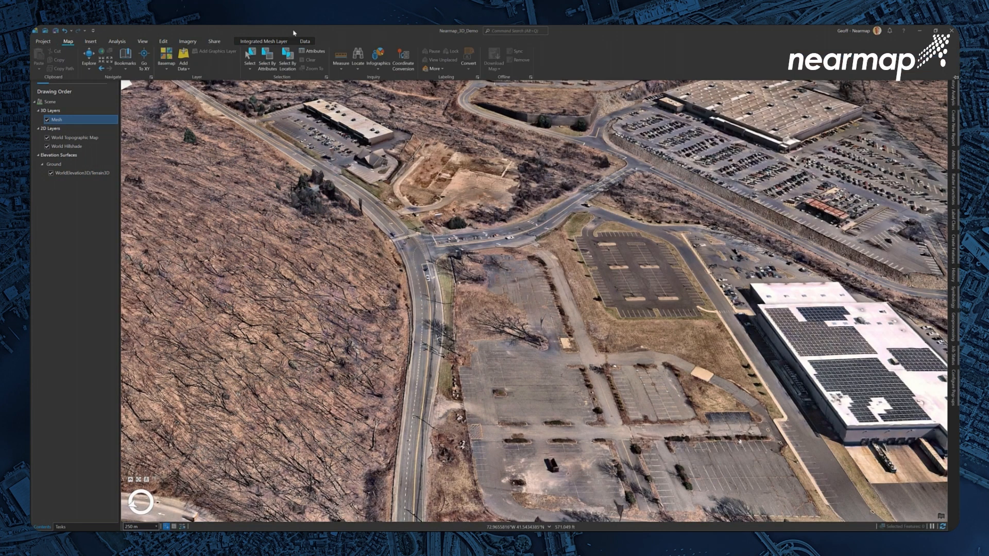
click(341, 58)
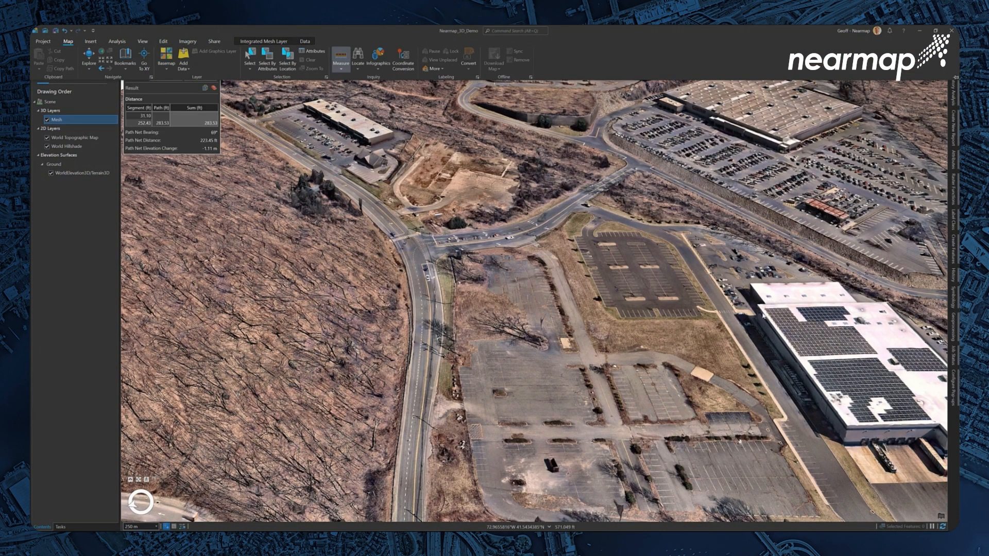
scroll(739, 342, up, 5)
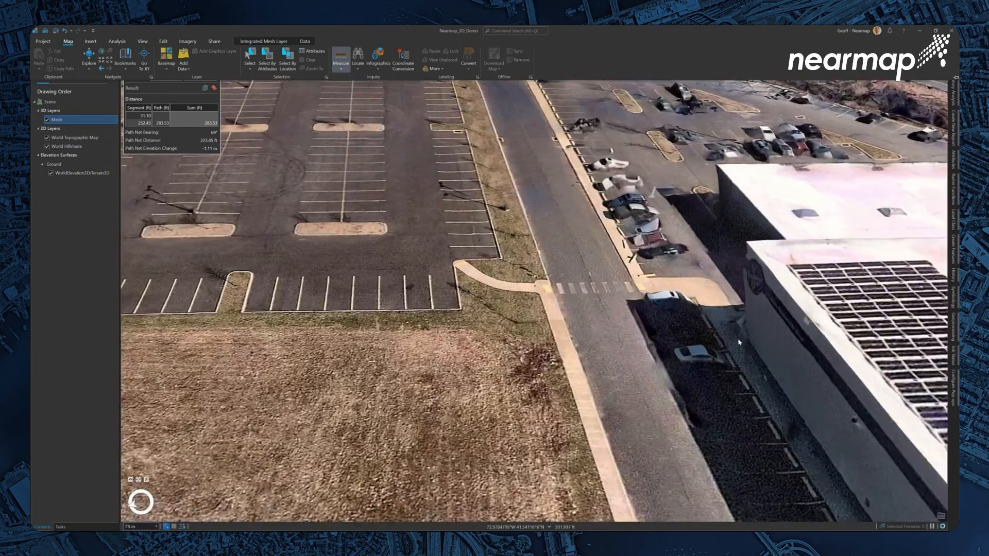
scroll(739, 342, up, 3)
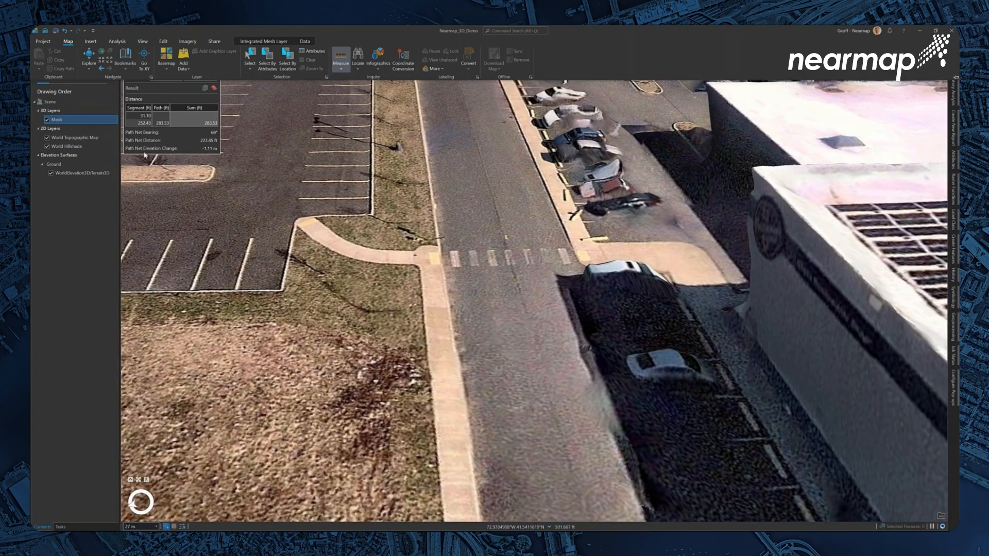
click(749, 329)
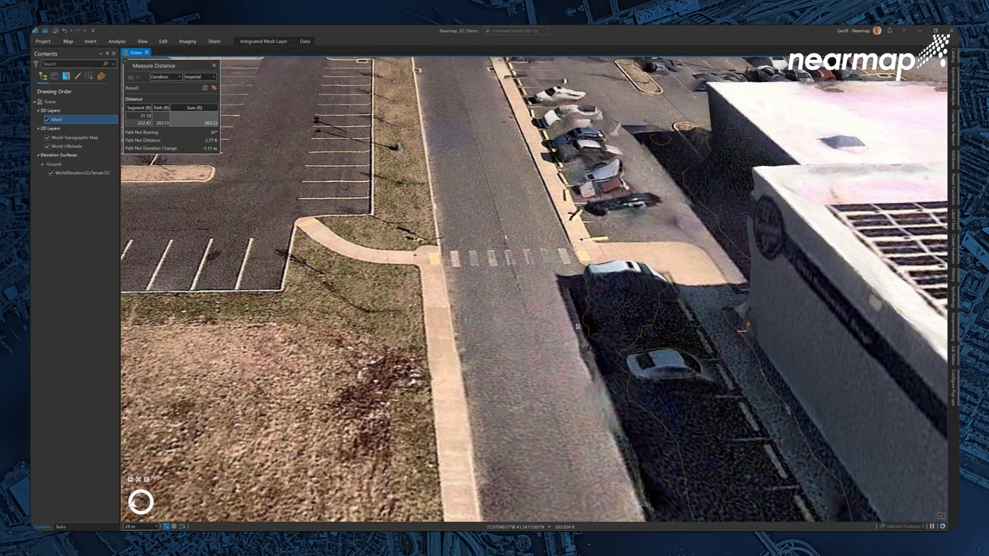
click(747, 331)
double_click(426, 341)
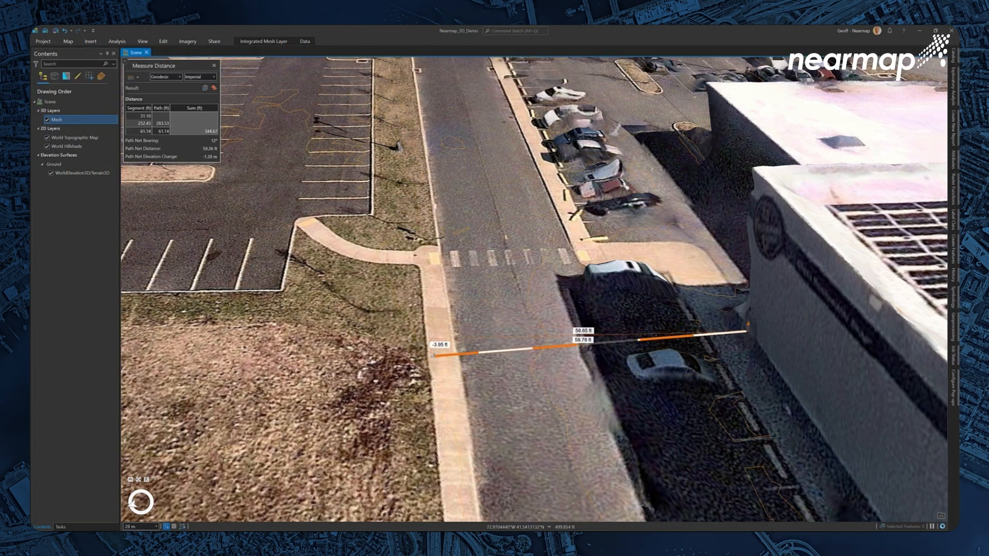
click(747, 331)
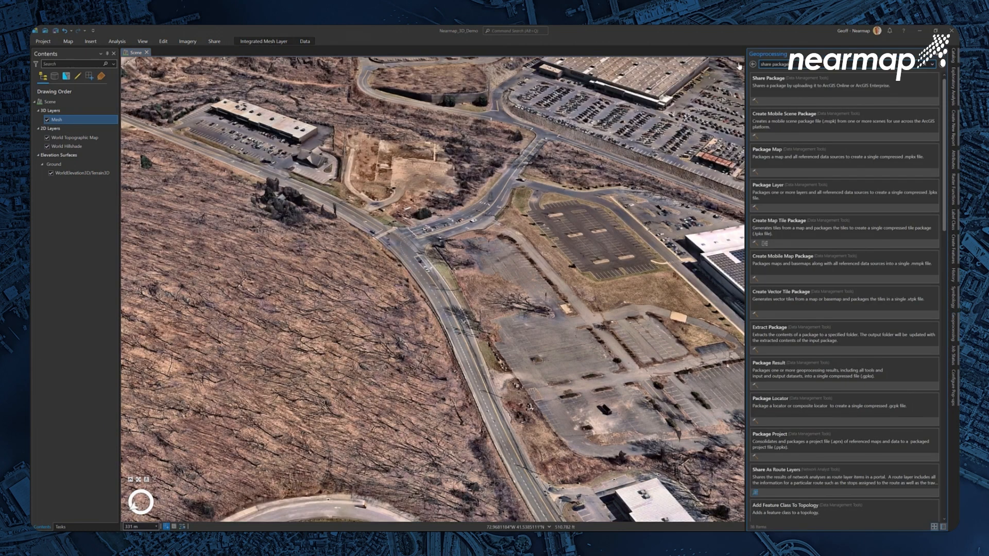
Step: Open the Share Package tool and set Mesh.slpk from the Nearmap_3D_Demo folder as its input package
click(798, 98)
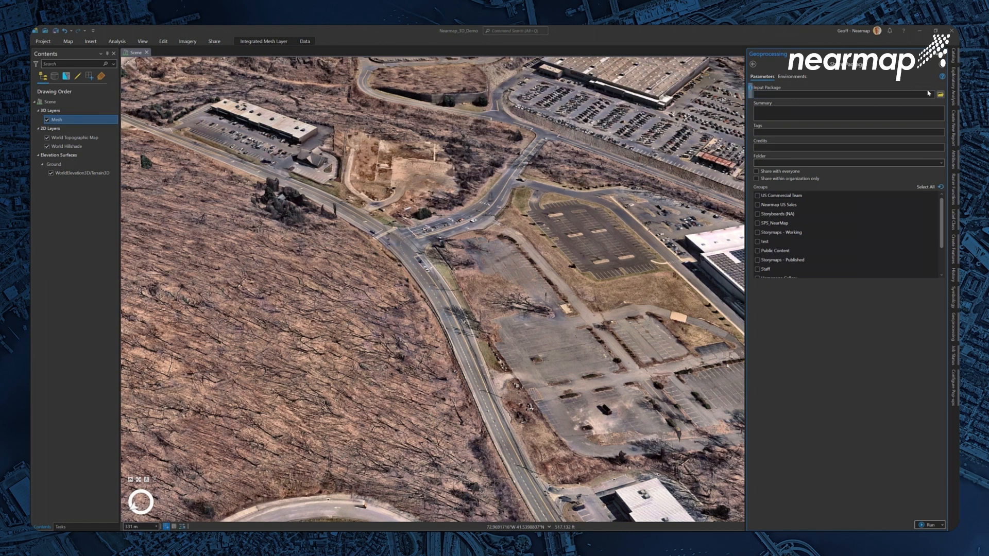
click(940, 95)
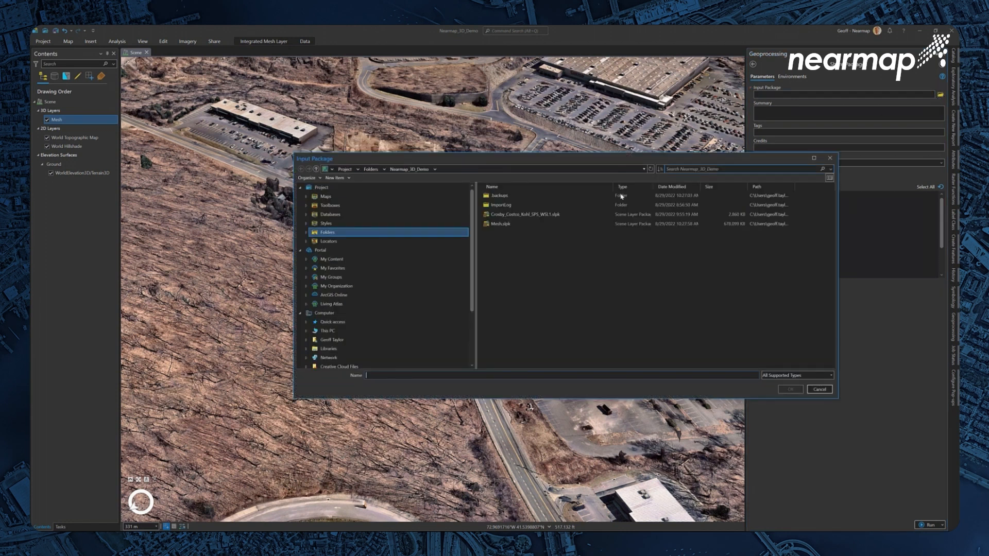
click(517, 225)
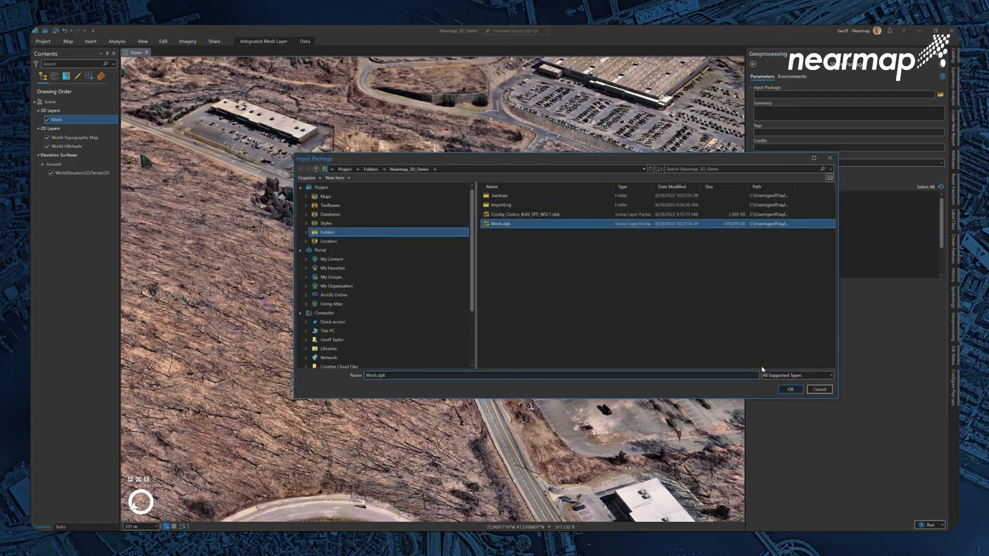
click(791, 390)
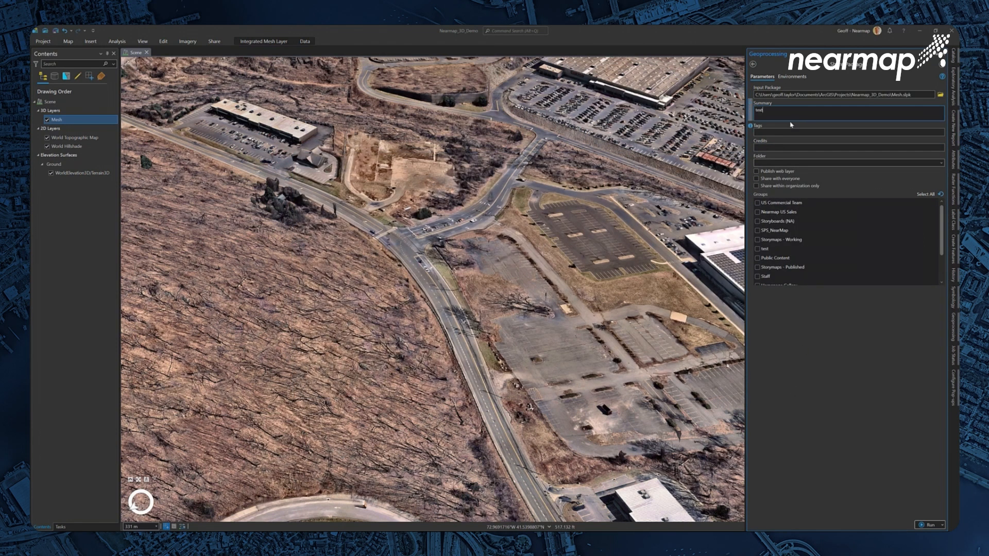
Step: Complete the package's descriptive details and enable publishing a web layer, sharing with everyone and sharing within the organization only
text(my name)
click(941, 163)
click(776, 171)
click(756, 179)
click(757, 186)
scroll(791, 243, down, 2)
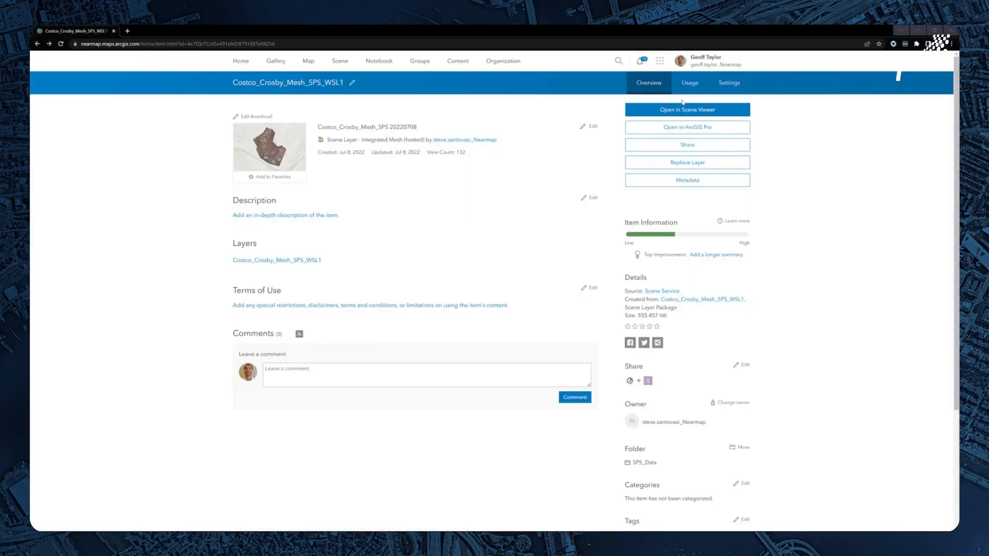
Step: Open the Costco_Crosby_Mesh_SPS_WSL1 layer from ArcGIS Online in Scene Viewer and frame an oblique view across the Costco parking lot
click(688, 112)
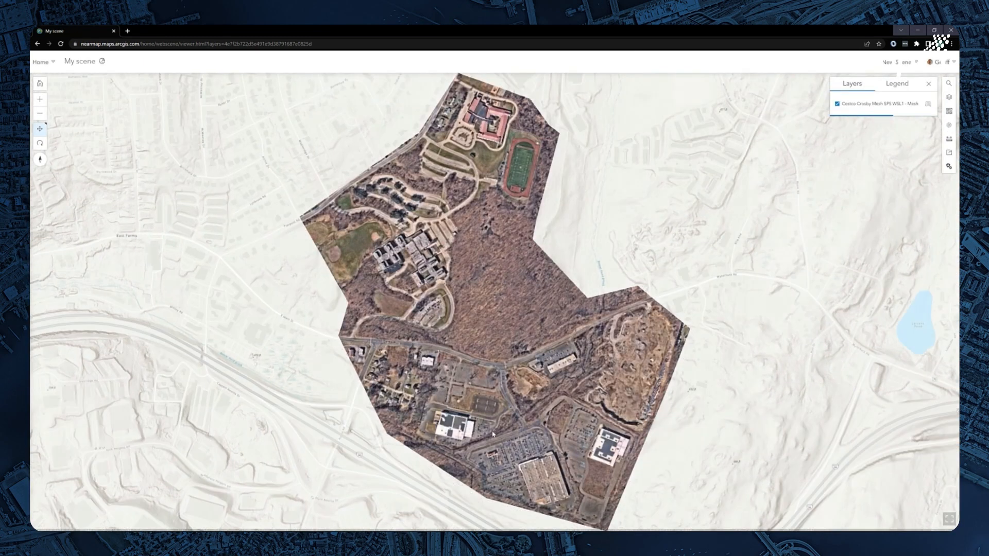
scroll(518, 469, up, 5)
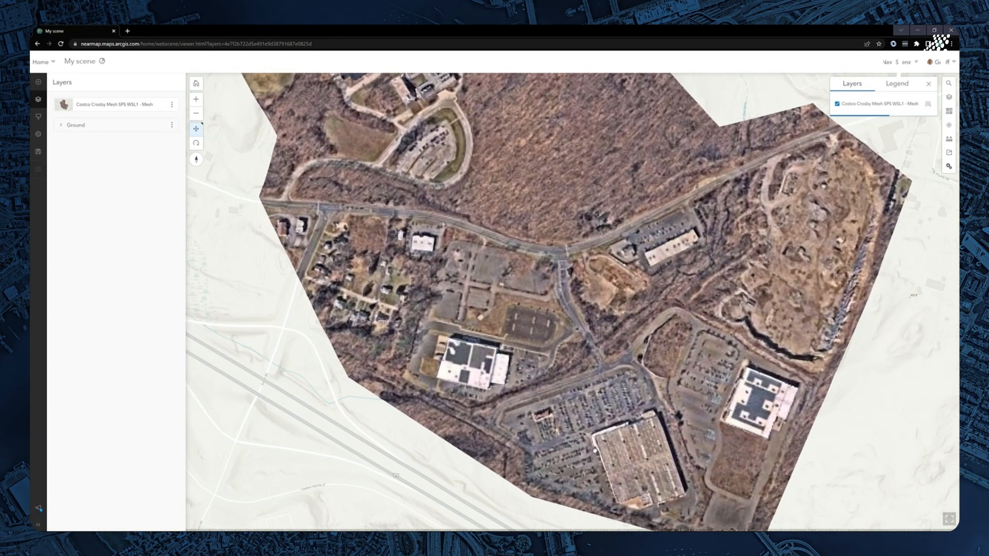
drag(564, 414, 477, 265)
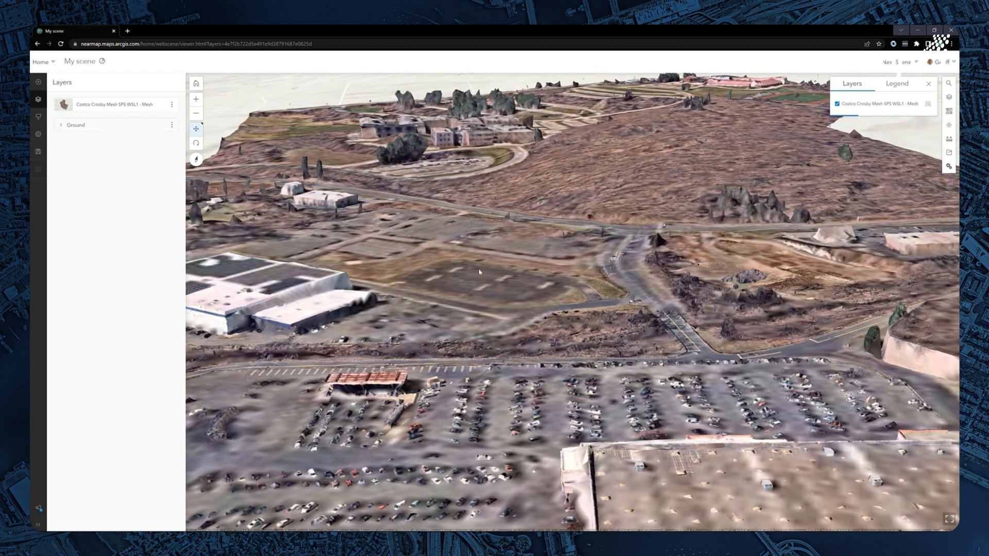
drag(514, 312, 544, 316)
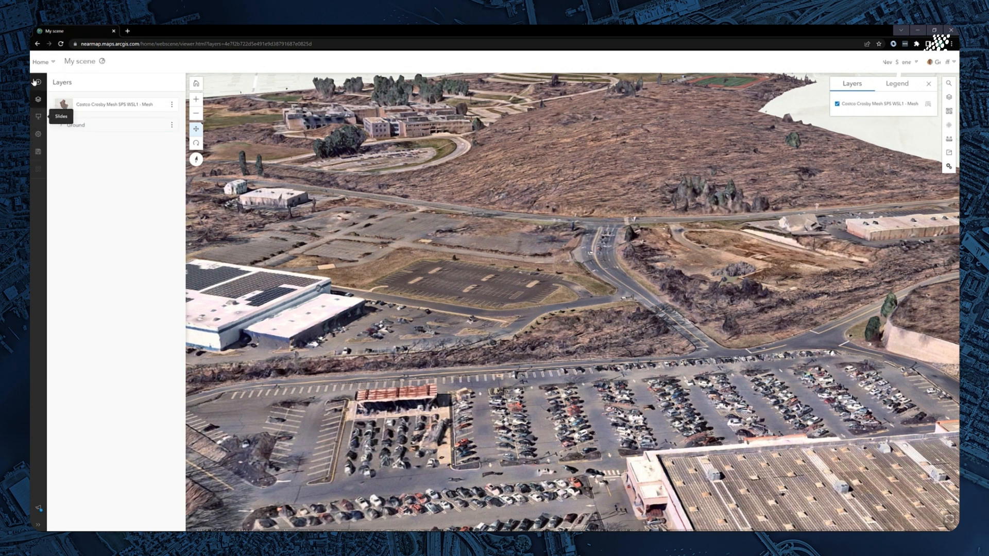
Step: Capture the current view over the Costco parking lot as a slide named View 1
click(38, 117)
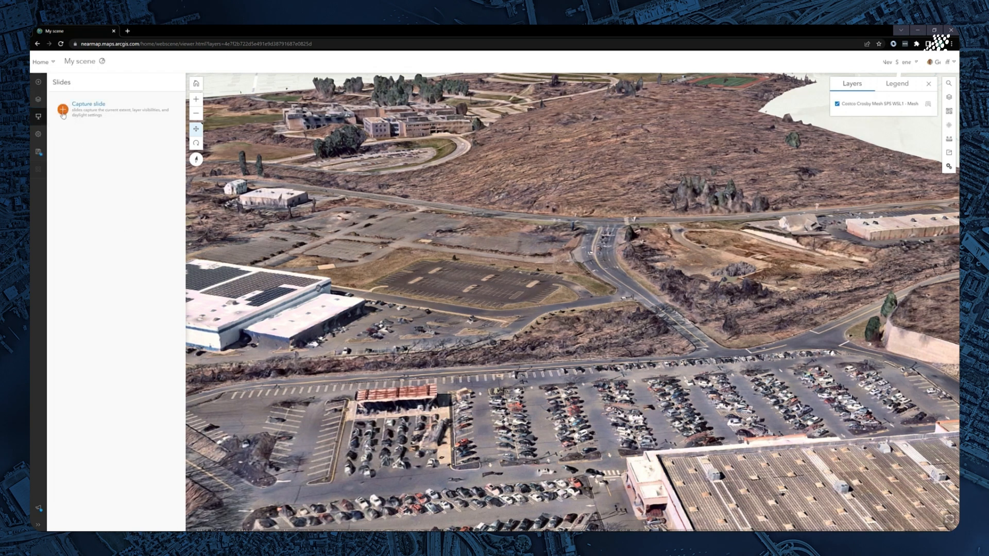
click(62, 111)
text(View 1)
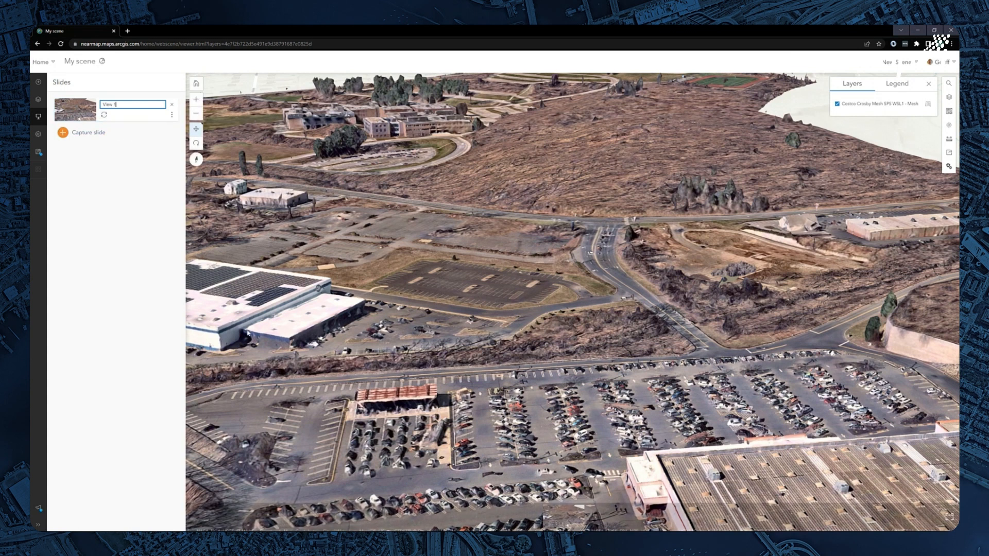
key(Return)
Step: Capture a second slide from a different viewpoint over the mesh, named View 2
drag(354, 325, 811, 406)
drag(319, 379, 463, 340)
click(124, 133)
key(Return)
Step: Capture the school and ball field as a slide named View 3, and save the scene as Test Scene
drag(309, 165, 592, 258)
click(81, 162)
text(View 3)
key(Return)
click(38, 151)
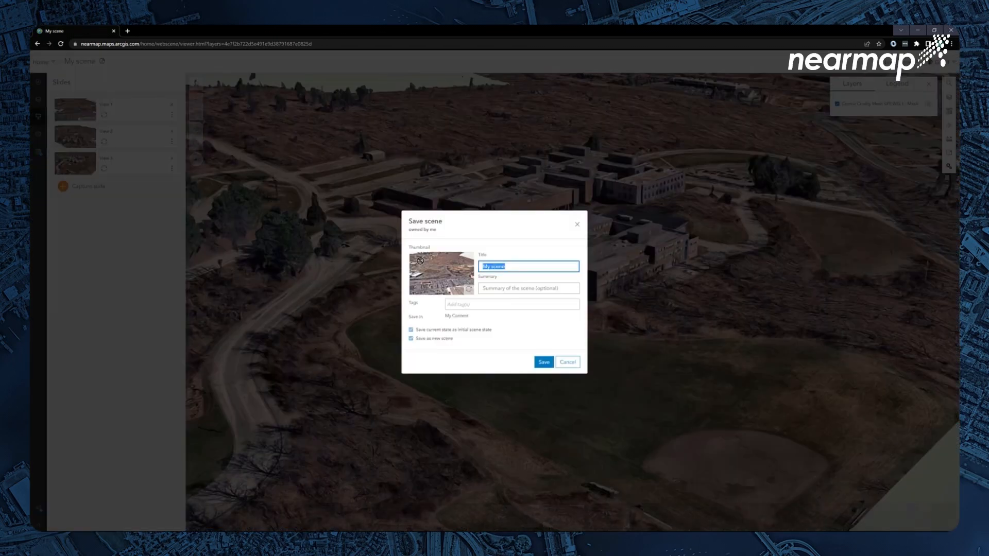
click(544, 363)
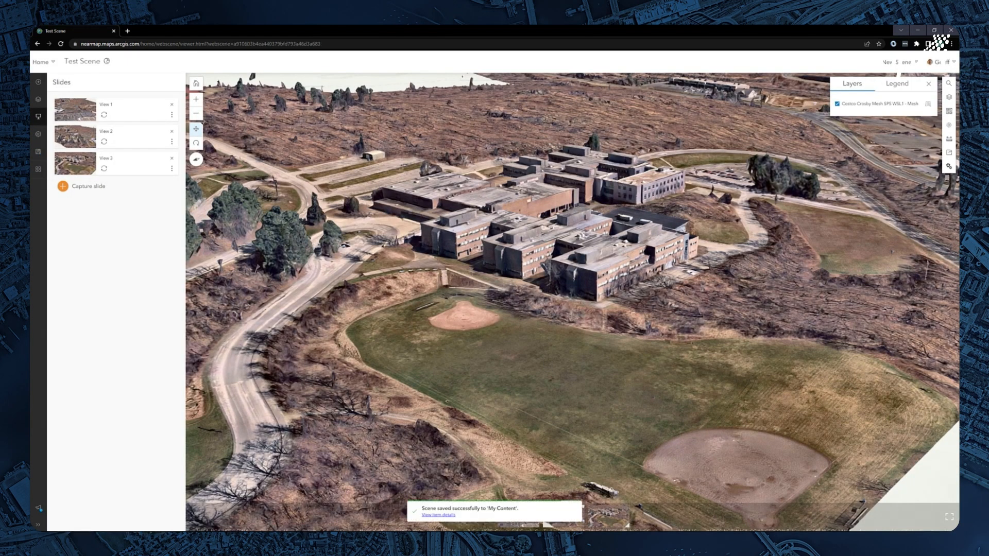
Step: Enable daylight shadows with the sun time at about 2 PM, and change the basemap to Imagery Hybrid
click(949, 126)
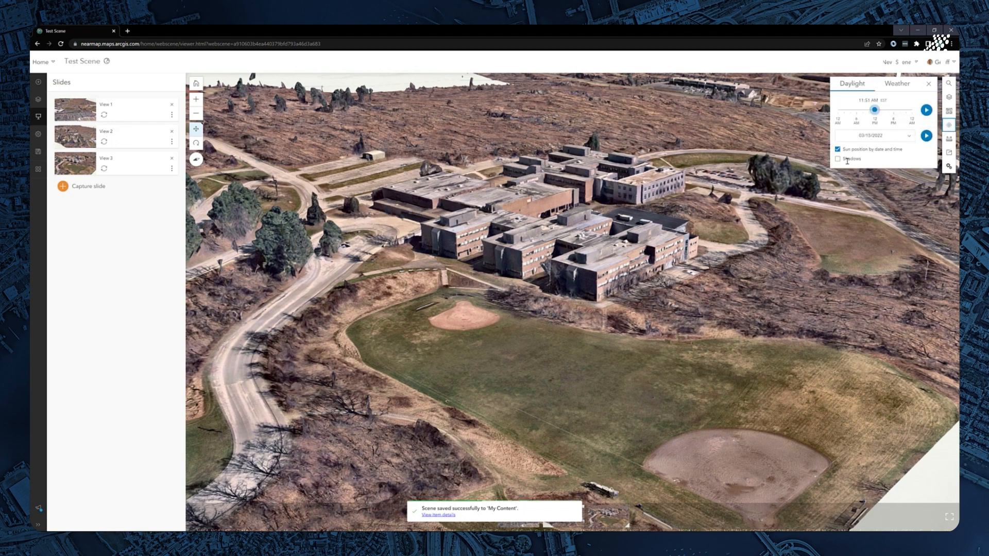
click(845, 159)
mouse_move(874, 110)
mouse_down()
mouse_move(894, 109)
mouse_move(878, 110)
mouse_move(885, 119)
mouse_up()
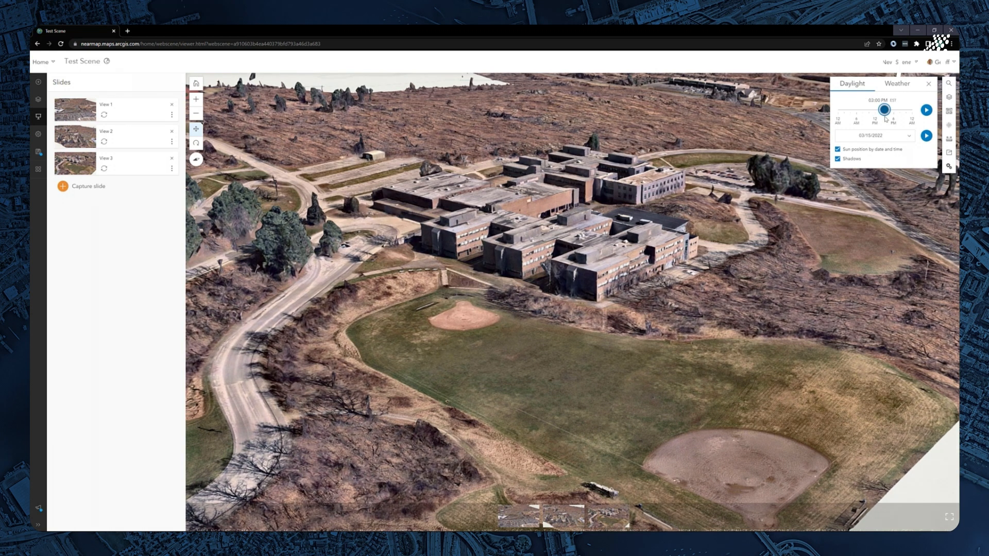
click(950, 112)
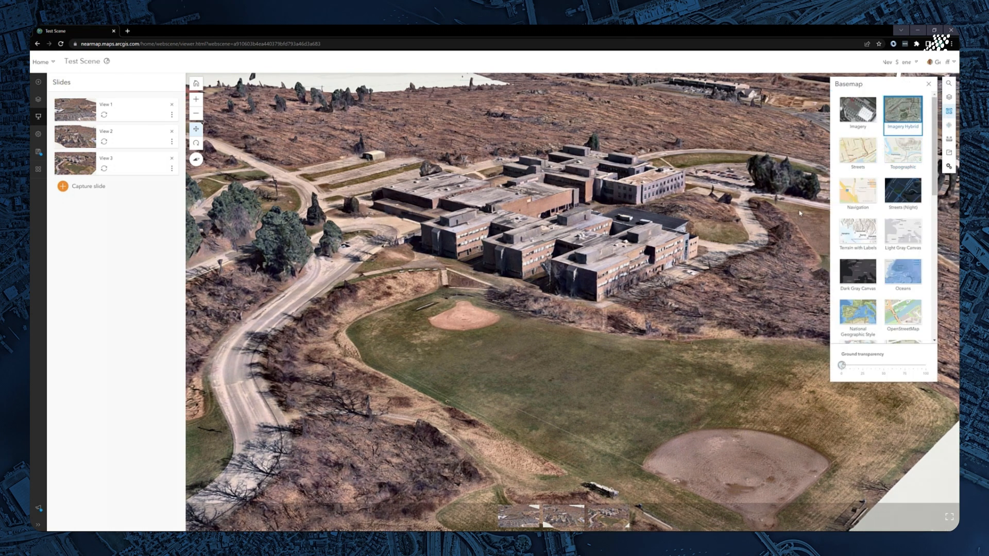
click(949, 112)
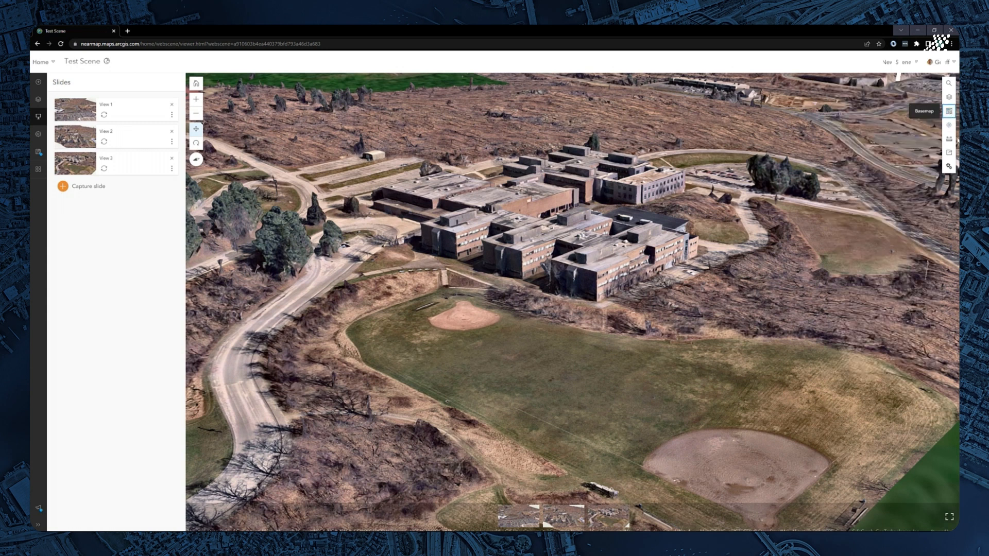
Step: Measure the distance from the school building's near corner across the edge of the ball field to the curving road
click(949, 140)
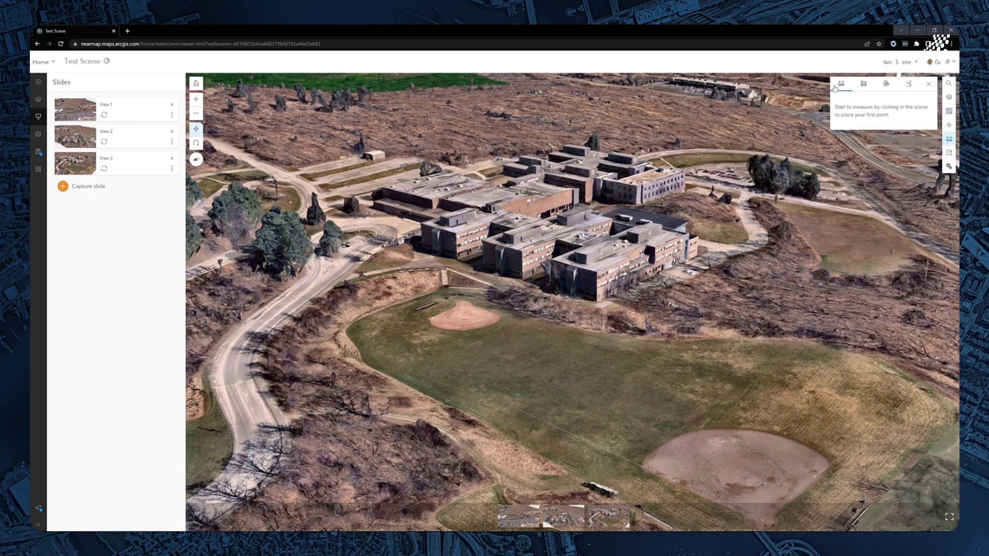
click(596, 273)
click(430, 353)
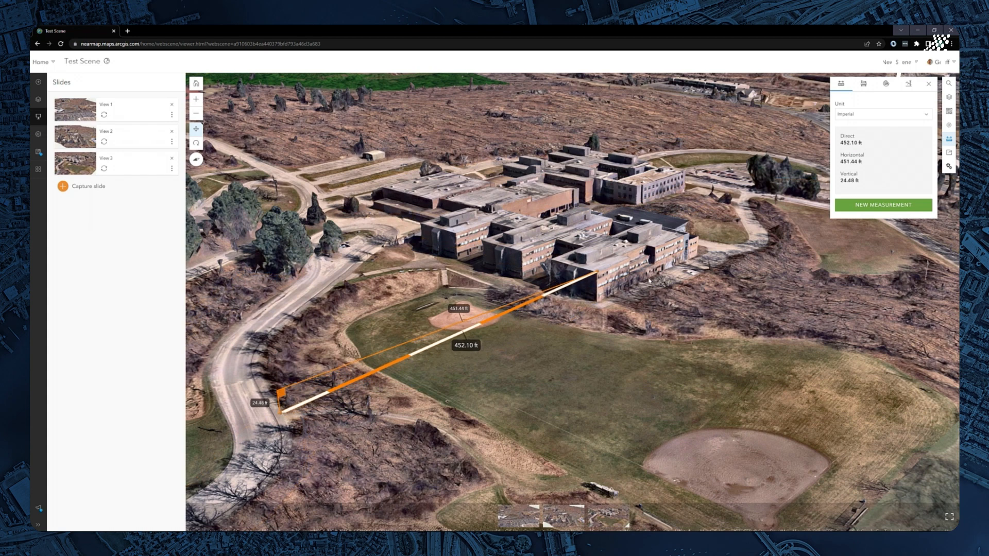
Step: Measure the area of the larger baseball infield with a four-cornered polygon around the dirt
click(863, 84)
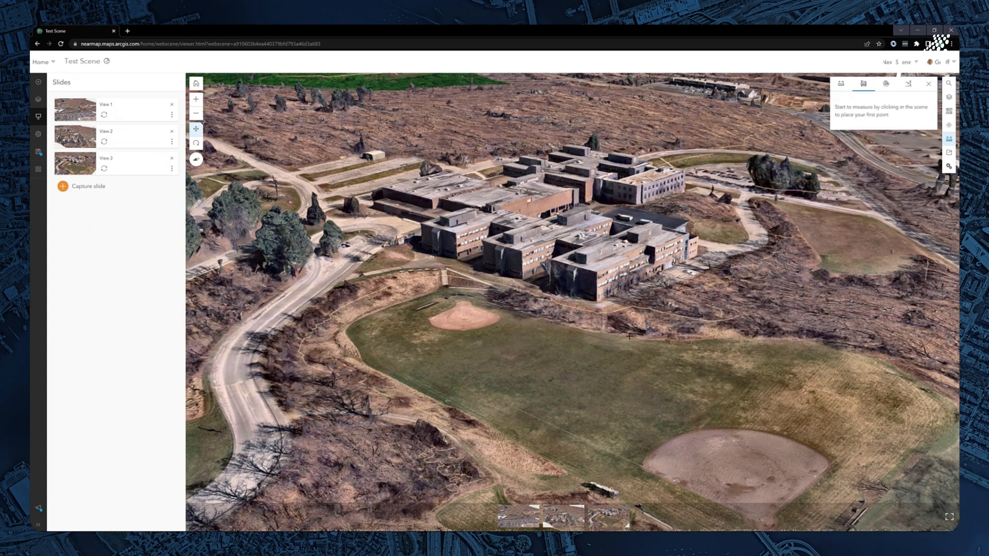
scroll(735, 463, down, 1)
scroll(734, 463, down, 2)
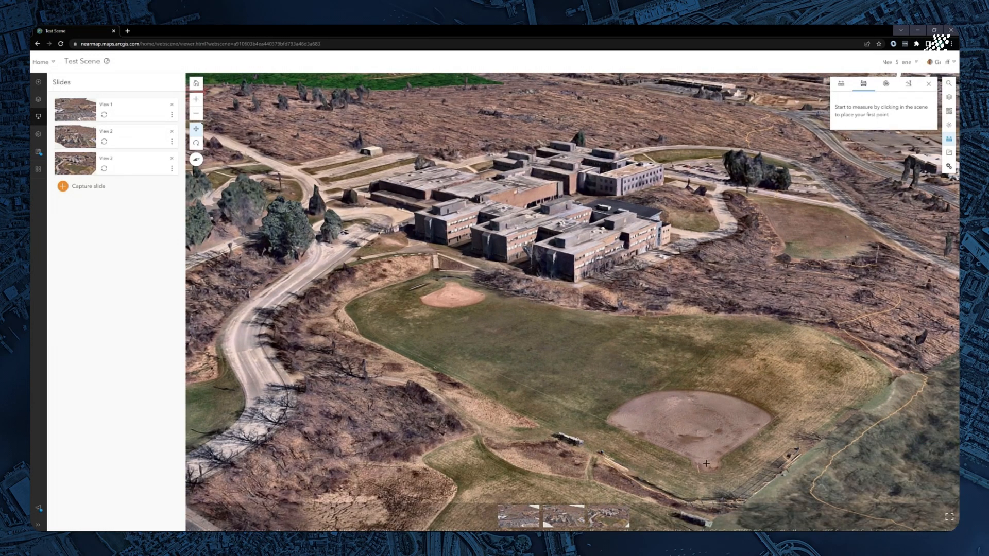
click(705, 463)
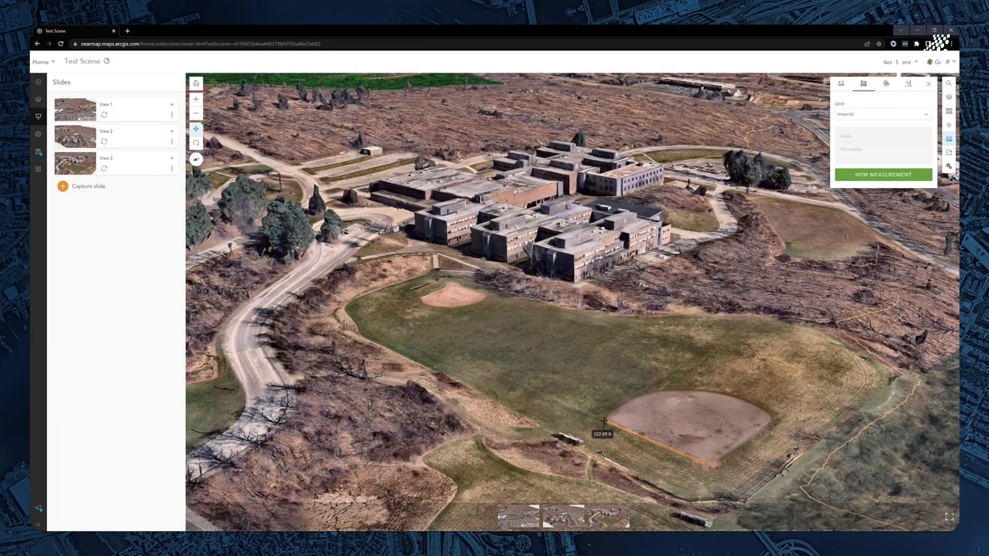
click(604, 421)
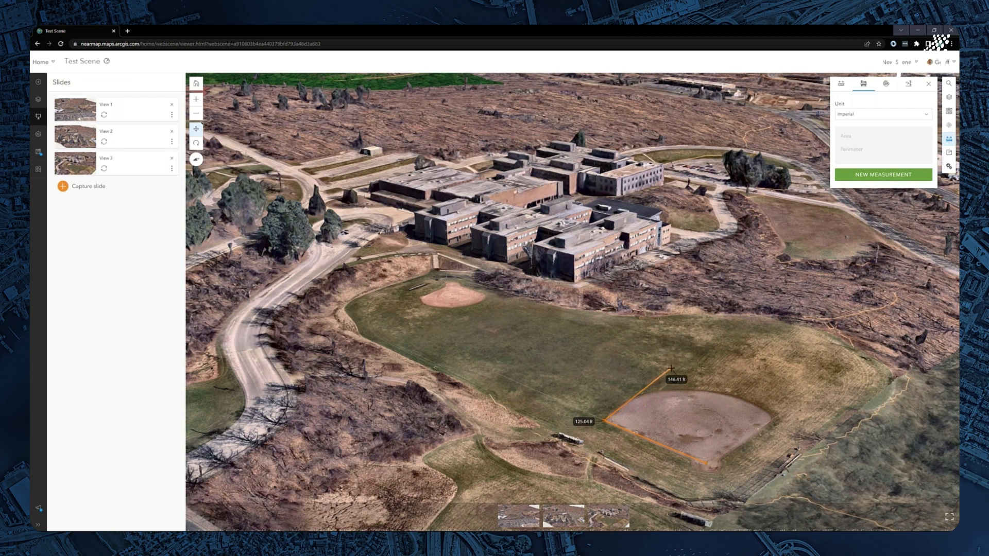
click(671, 372)
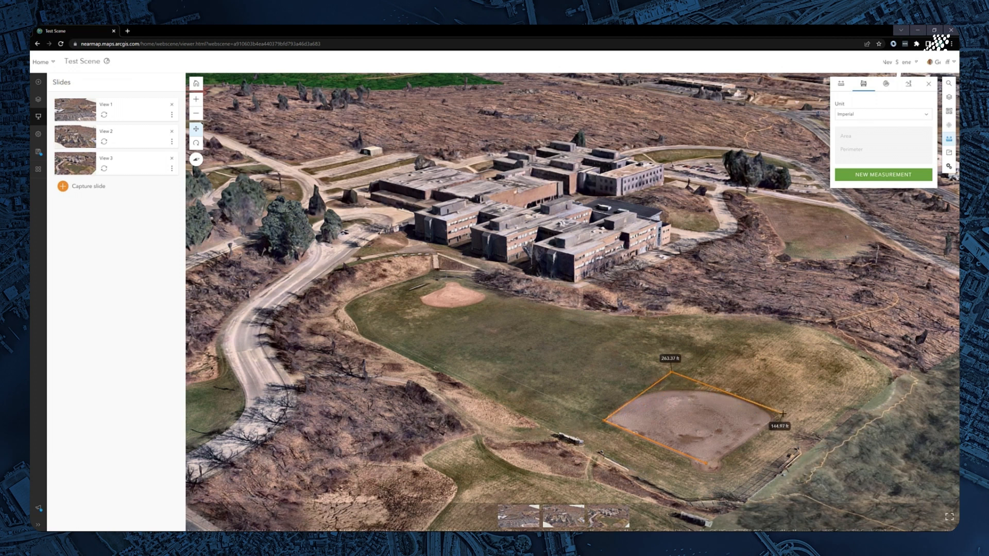
double_click(781, 412)
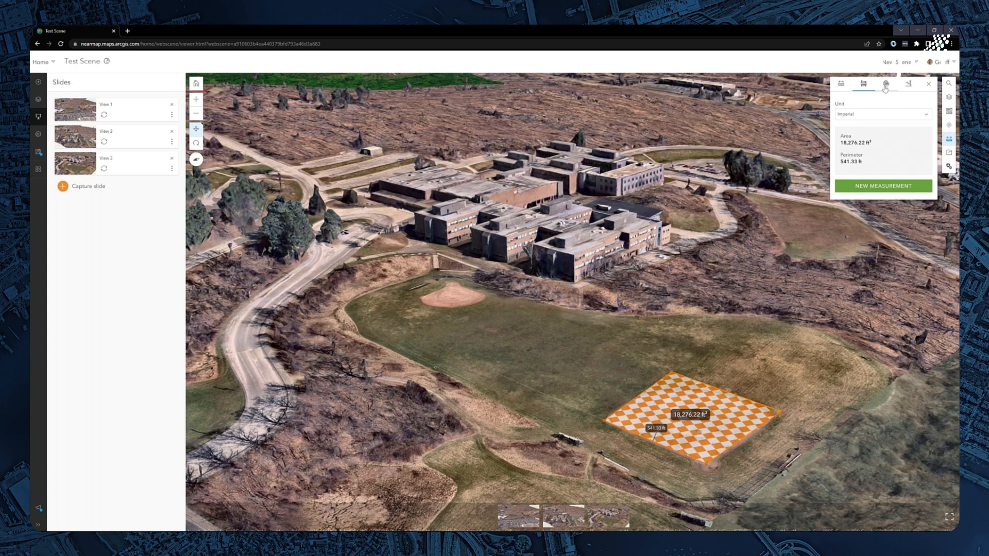
Step: Draw an elevation profile from the grass beside the curving road across the school buildings to the far side of the woods
click(916, 91)
click(198, 407)
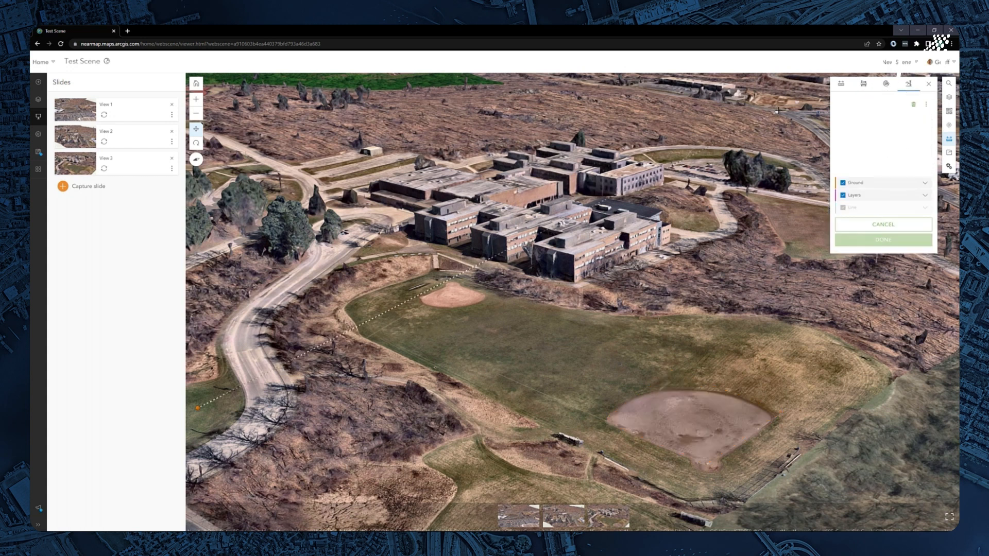
click(808, 98)
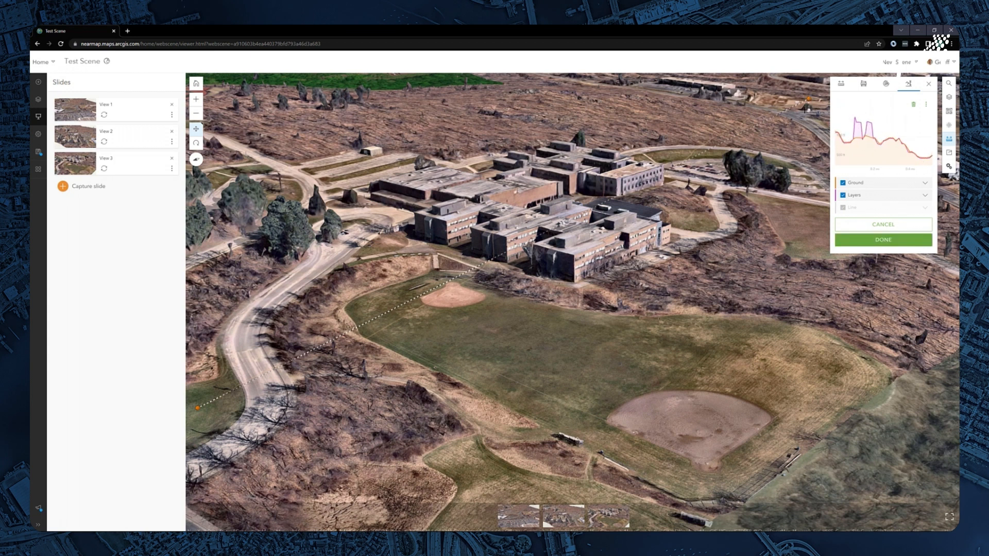
click(883, 239)
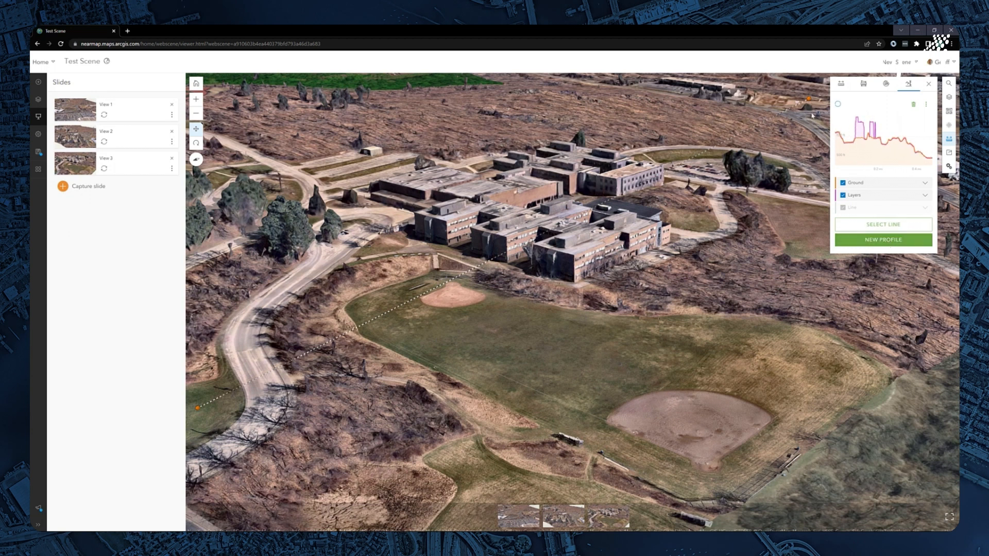
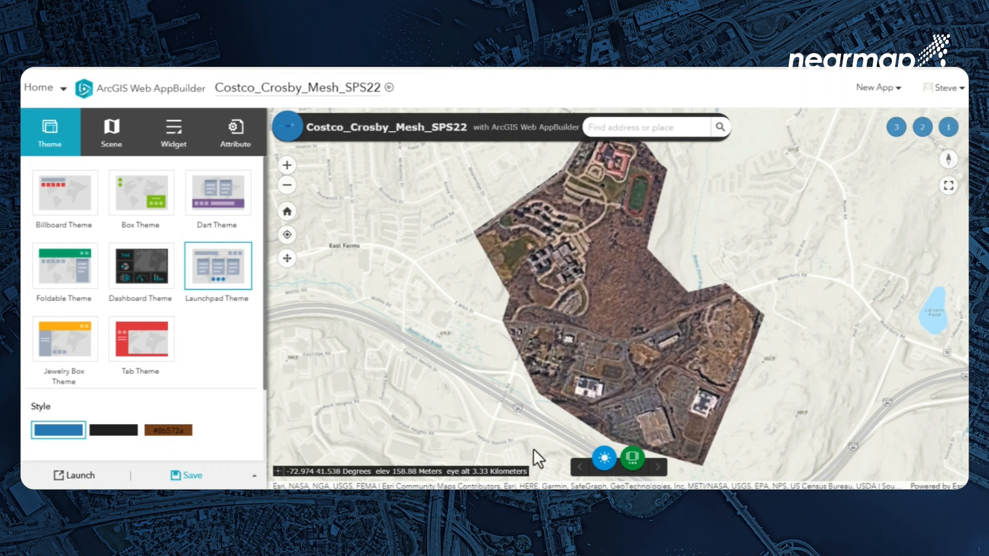
Step: In the Web AppBuilder app Costco_Crosby_Mesh_SPS22, use the current view as the scene's initial state
click(112, 138)
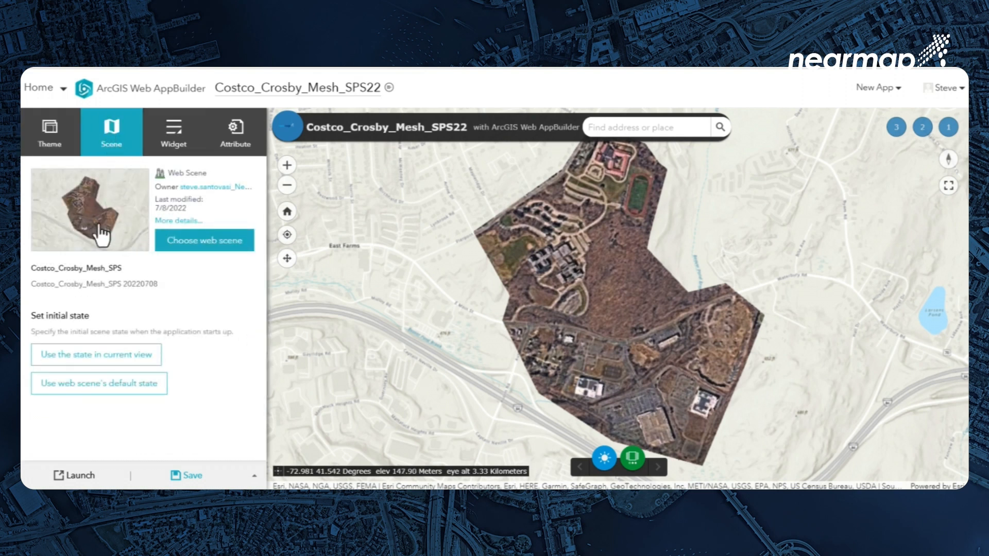
click(110, 361)
Step: Add a Daylight widget to the app's first empty widget slot with its default configuration
click(174, 141)
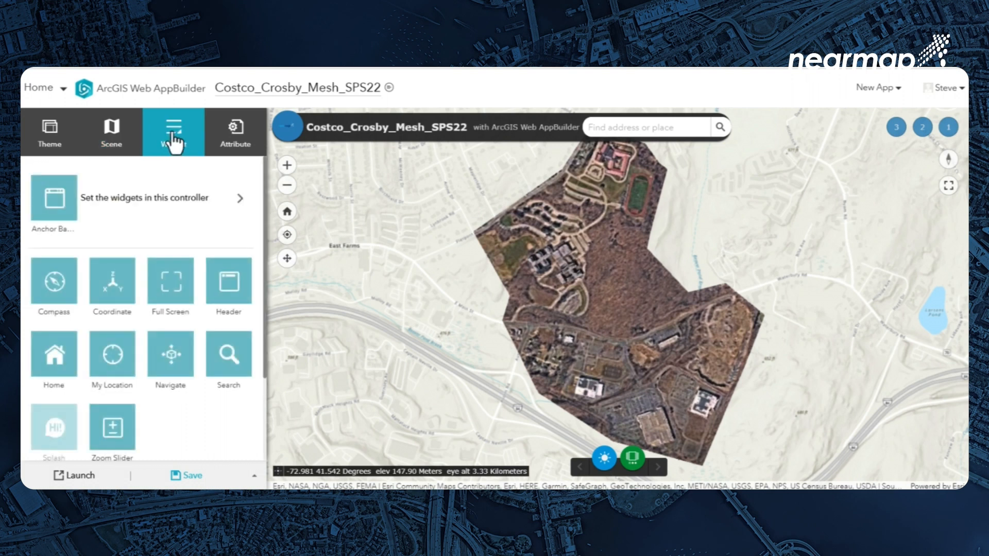
scroll(88, 361, down, 3)
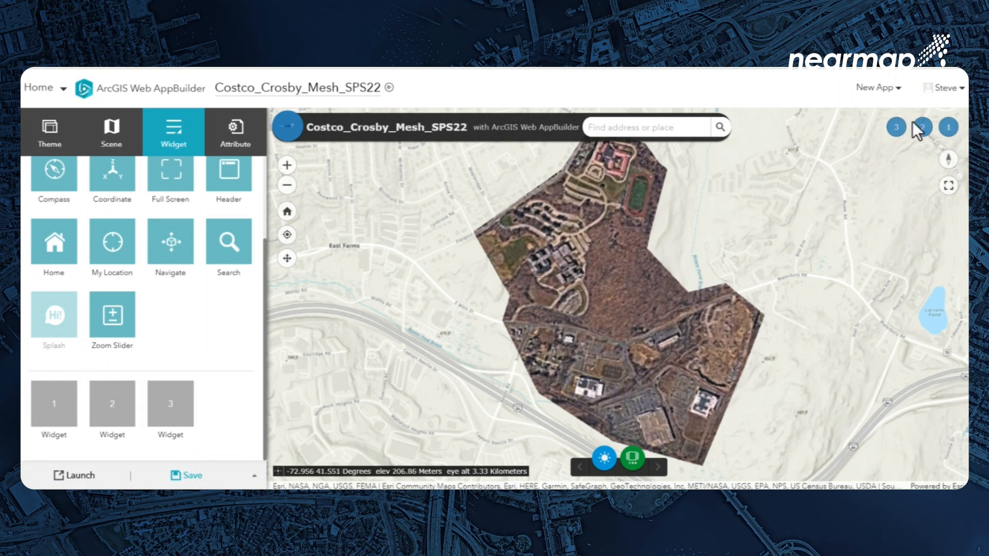
click(60, 414)
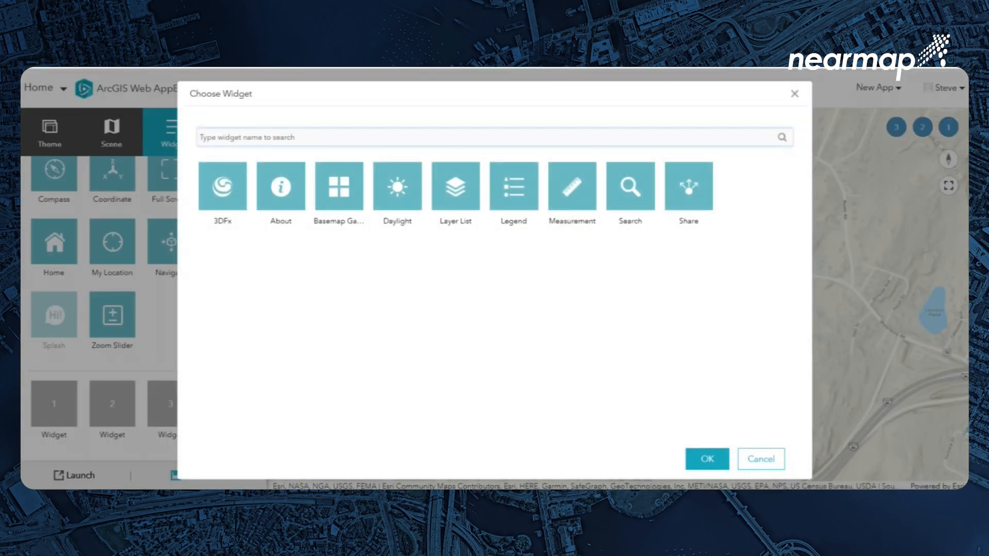
click(394, 193)
click(706, 460)
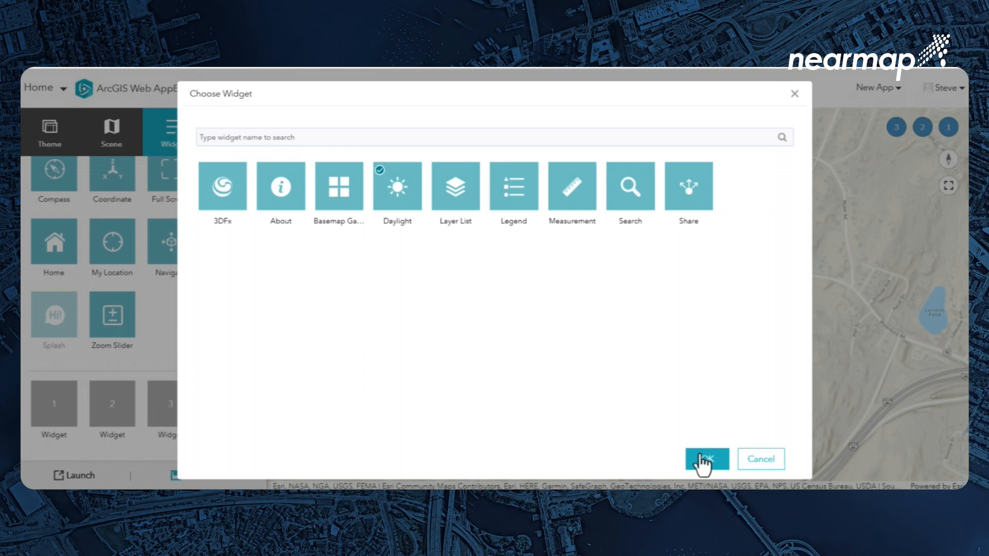
click(706, 460)
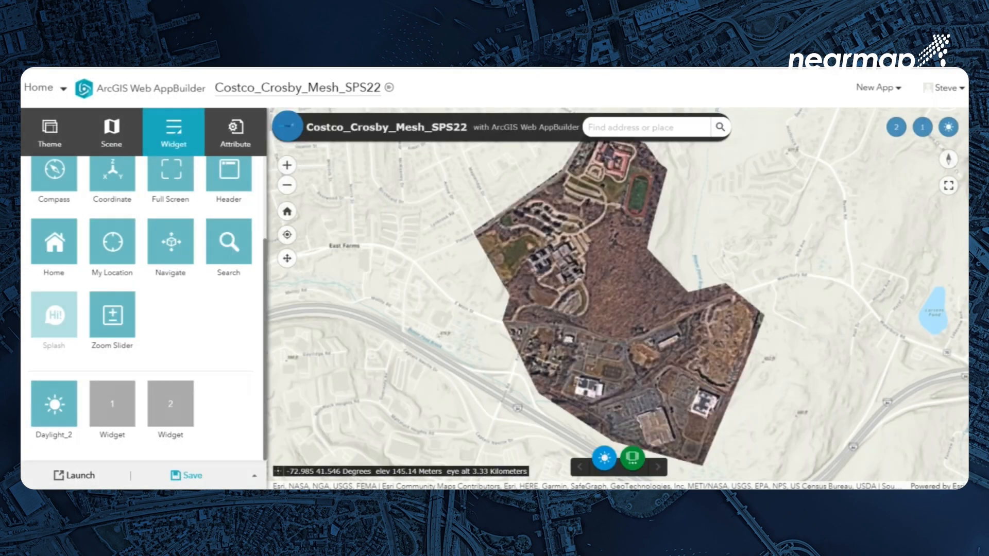
Step: Add a Basemap Gallery widget to the next empty slot, keeping its default name and icon
click(115, 412)
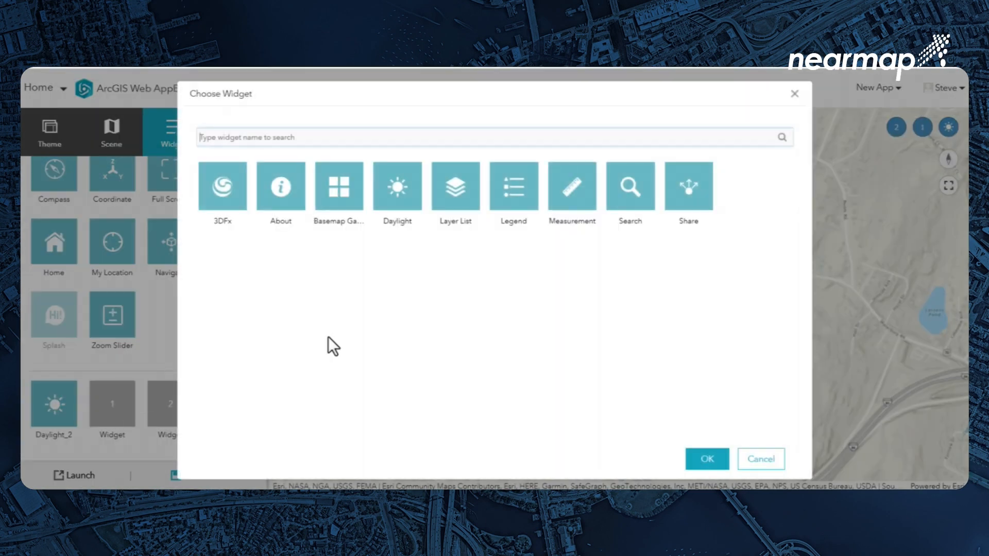
click(340, 211)
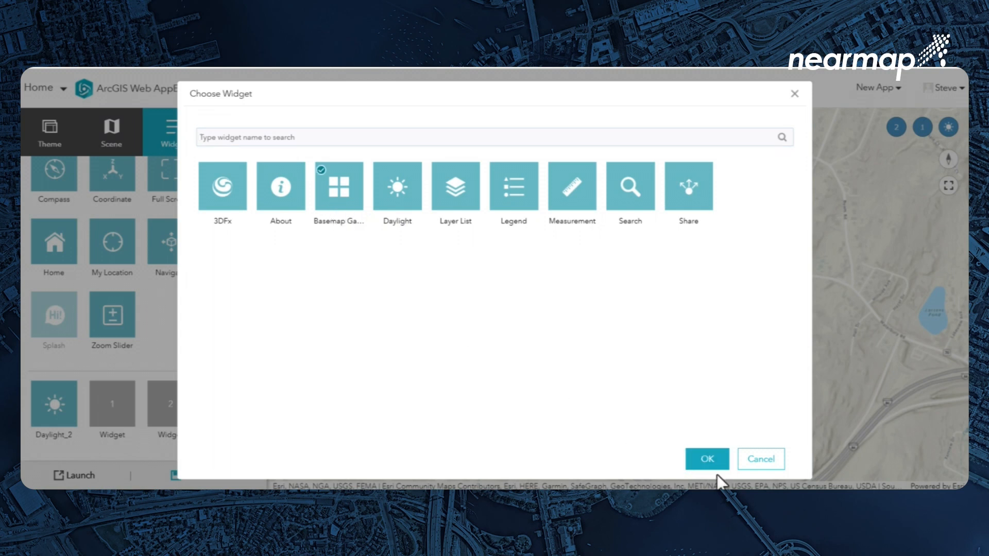
click(707, 461)
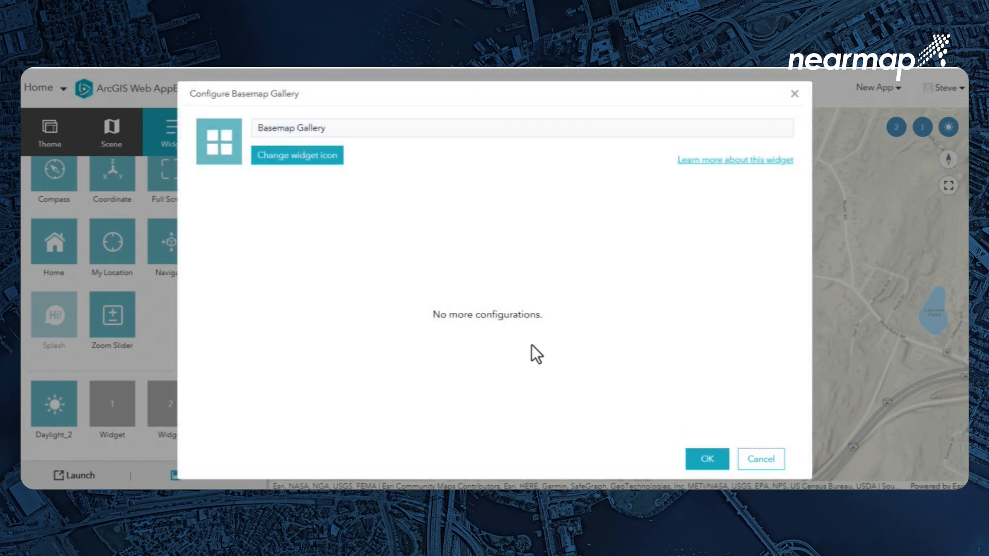
click(696, 470)
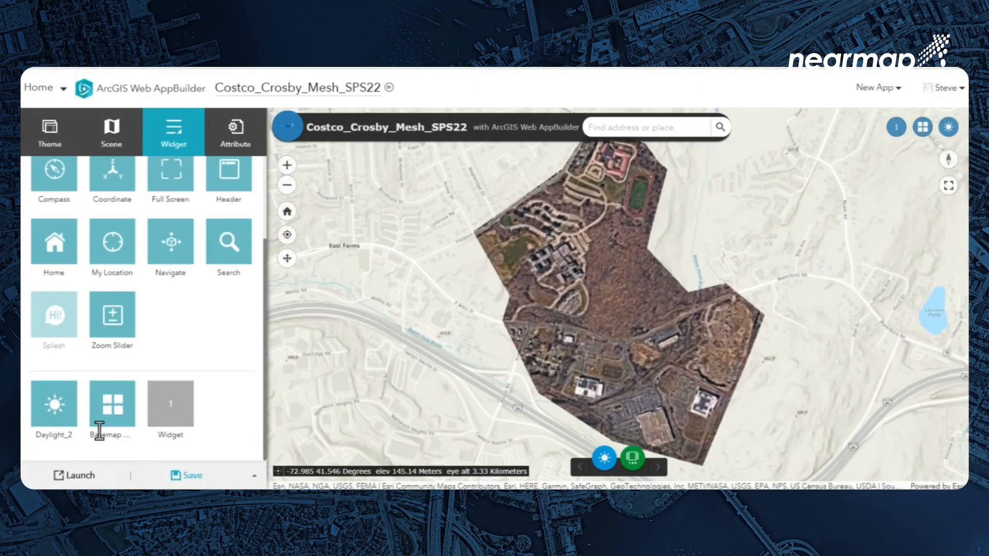
Step: Add a Search widget to the app's remaining empty widget slot, keeping its default geocoder settings, name and icon
click(169, 406)
click(571, 186)
click(701, 462)
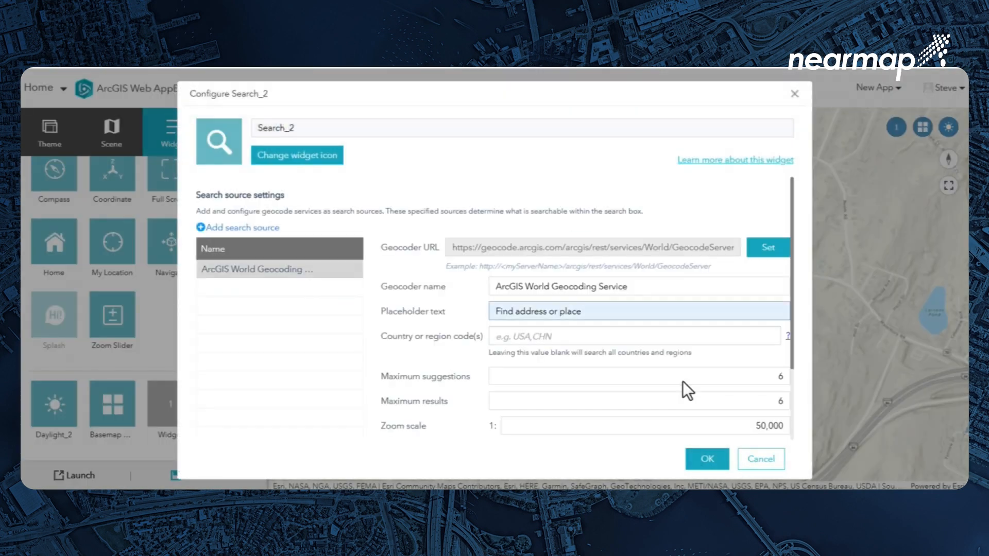
click(707, 459)
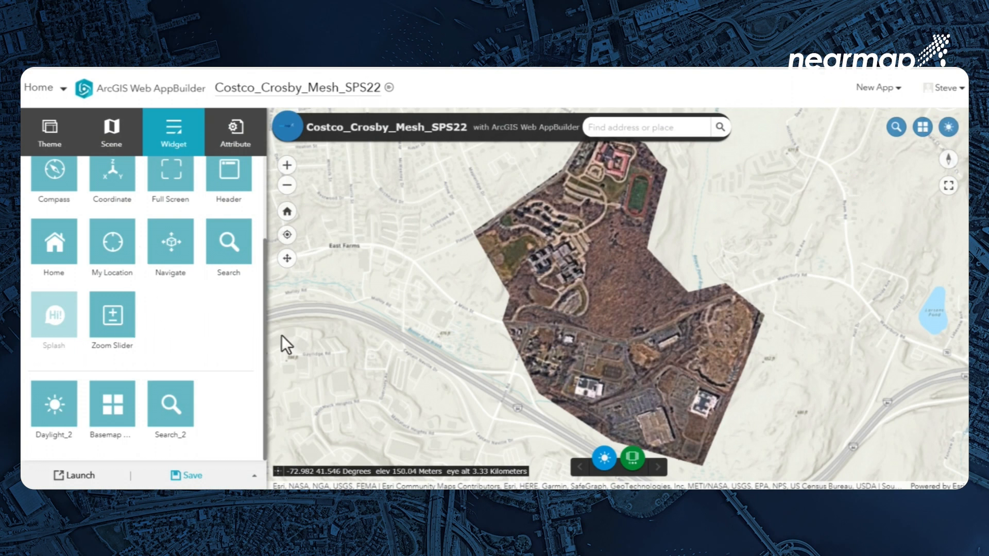
Step: Add a Layer List widget to the Anchor Bar Controller, keeping its default name and icon
click(596, 468)
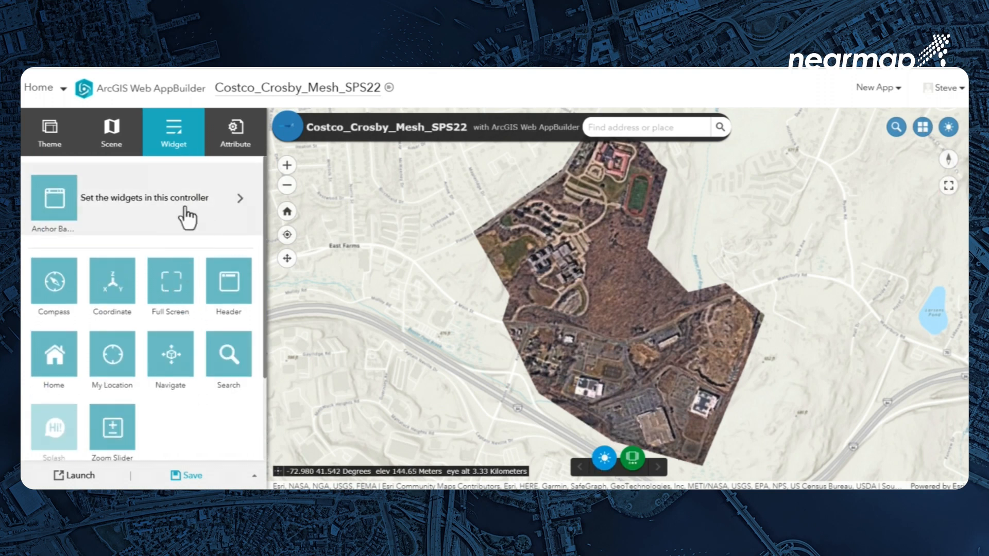
click(173, 206)
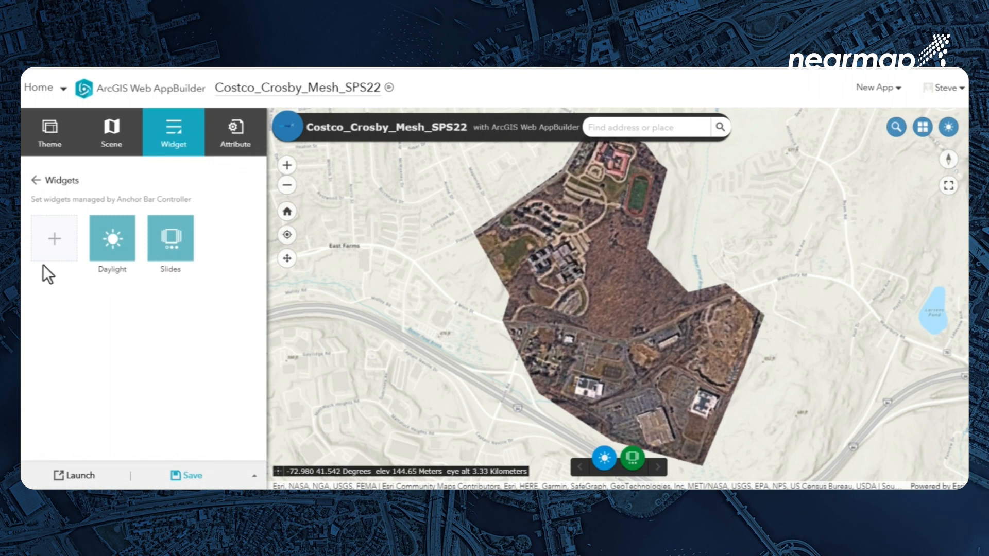
click(51, 252)
click(399, 206)
click(710, 464)
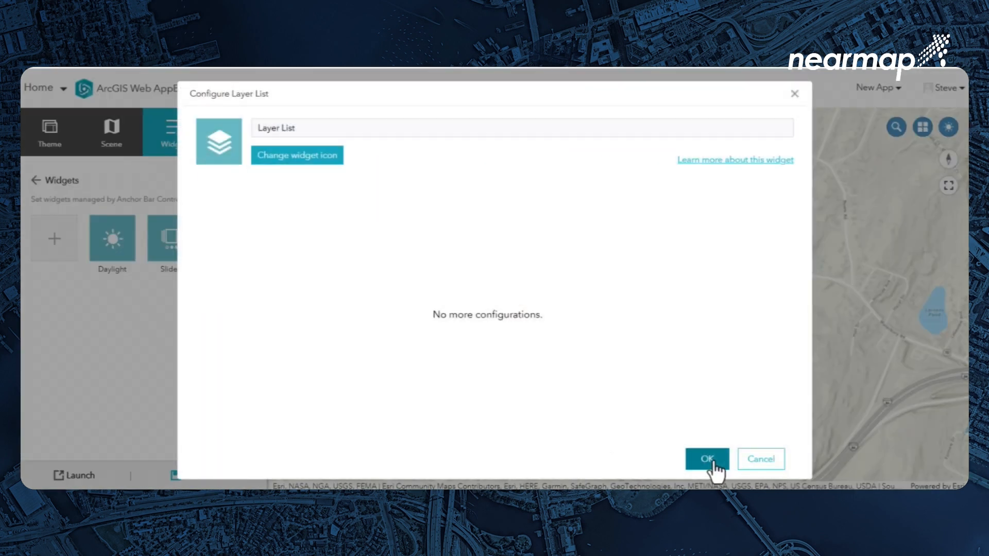
click(709, 463)
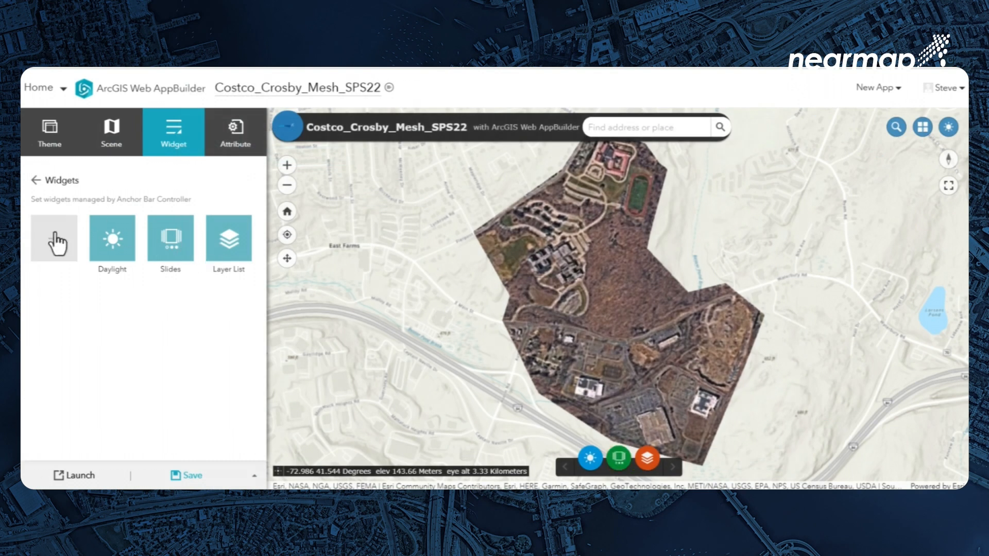
Step: Add a Legend widget to the Anchor Bar Controller with its default configuration
click(57, 239)
click(464, 203)
click(705, 463)
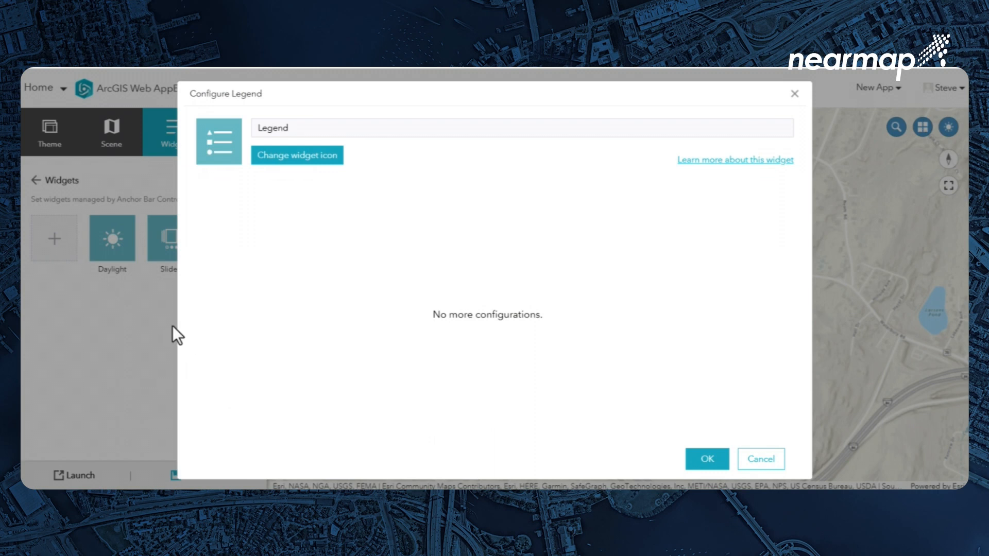
click(721, 466)
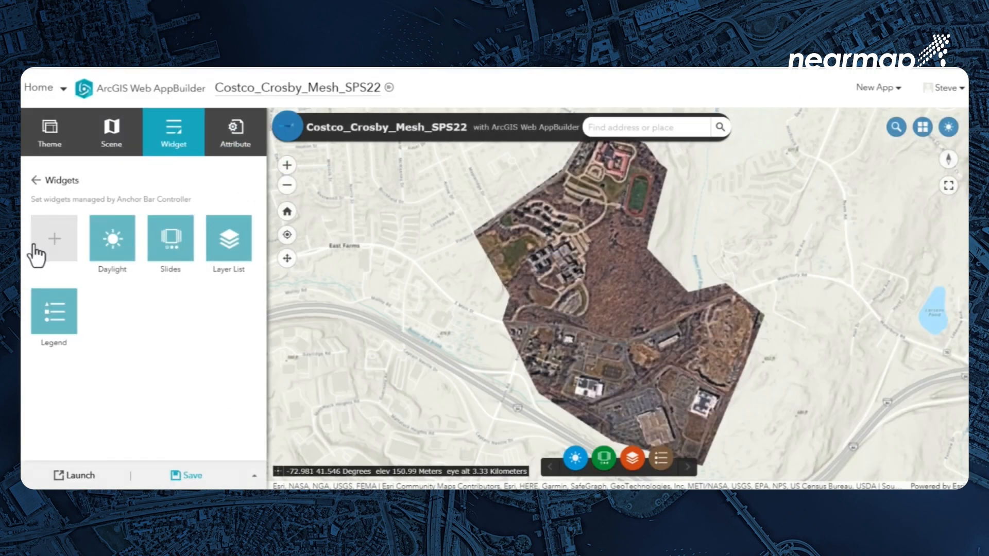
Step: Add a Measurement widget to the Anchor Bar Controller, keeping Imperial area and length units and both the Area and Distance tools
click(52, 242)
click(520, 202)
click(714, 463)
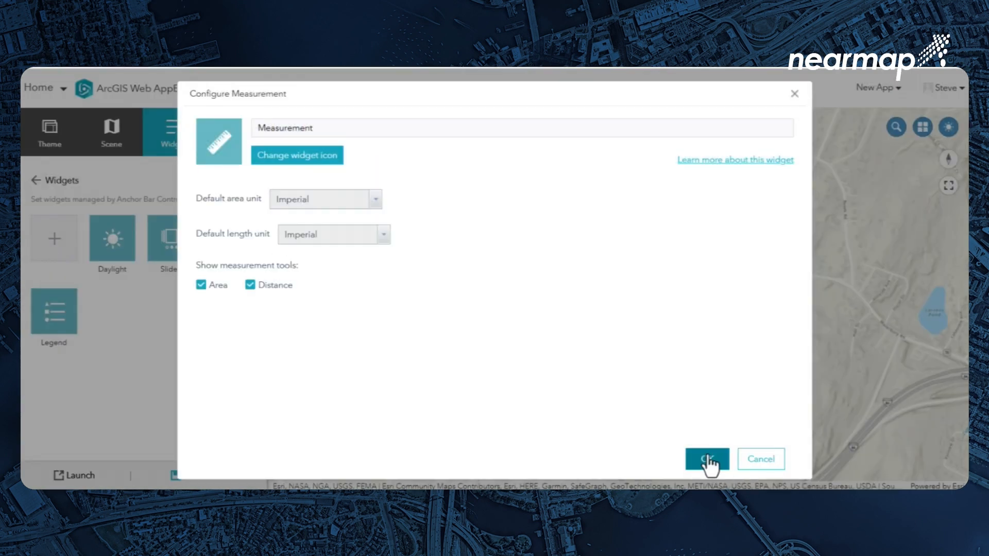
click(708, 460)
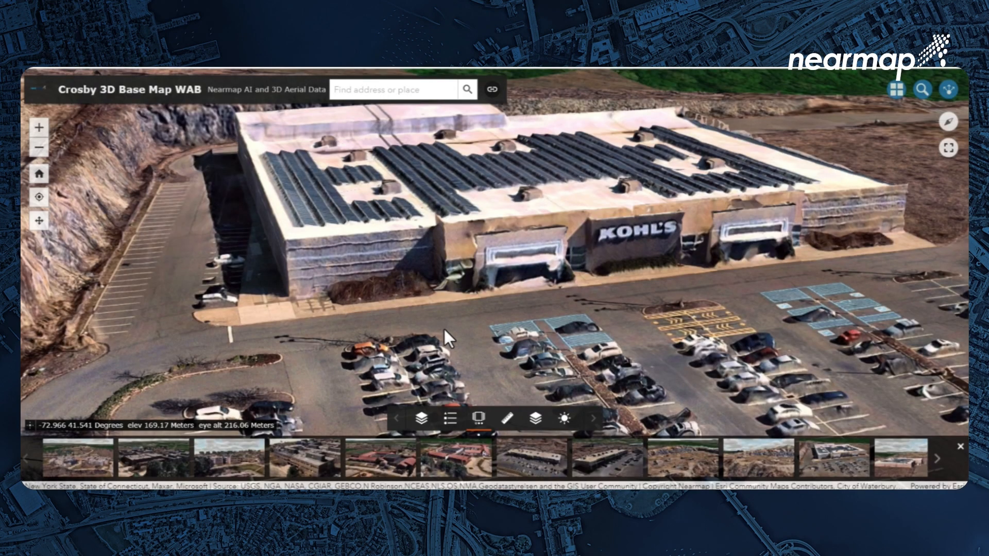
Step: In the Crosby 3D Base Map WAB app, examine the Kohl's surroundings, then open the coloured point cloud slide and inspect the large store building
scroll(440, 311, down, 5)
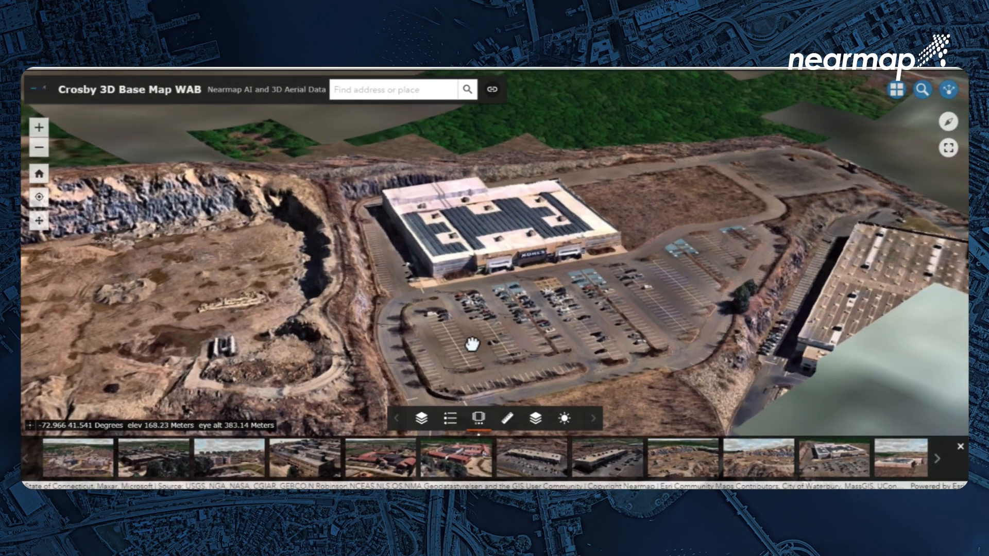
drag(472, 344, 426, 316)
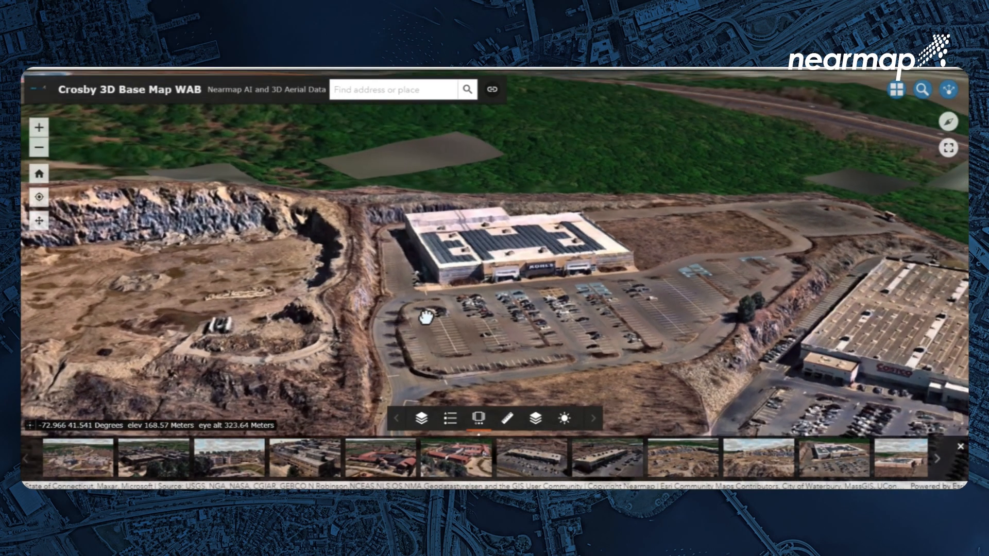
click(937, 460)
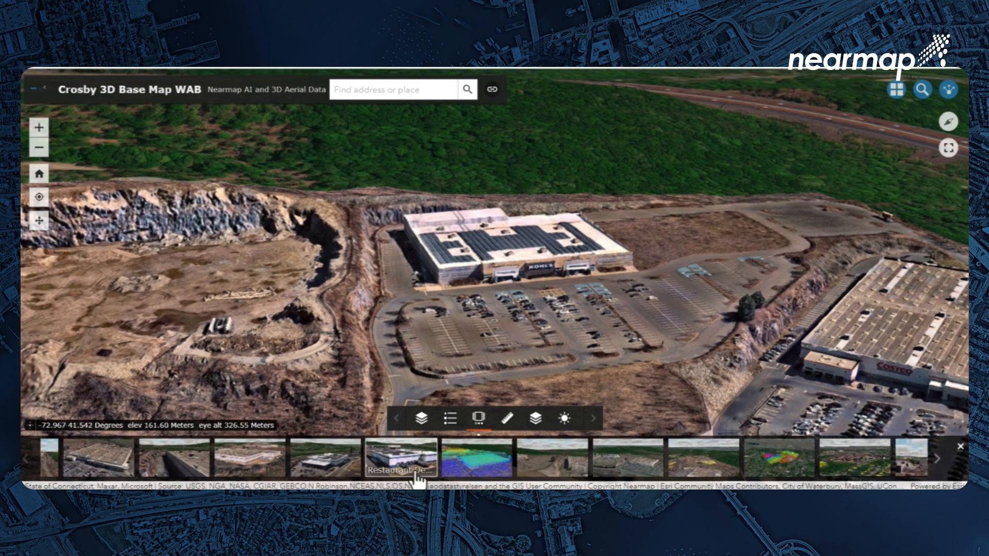
click(485, 470)
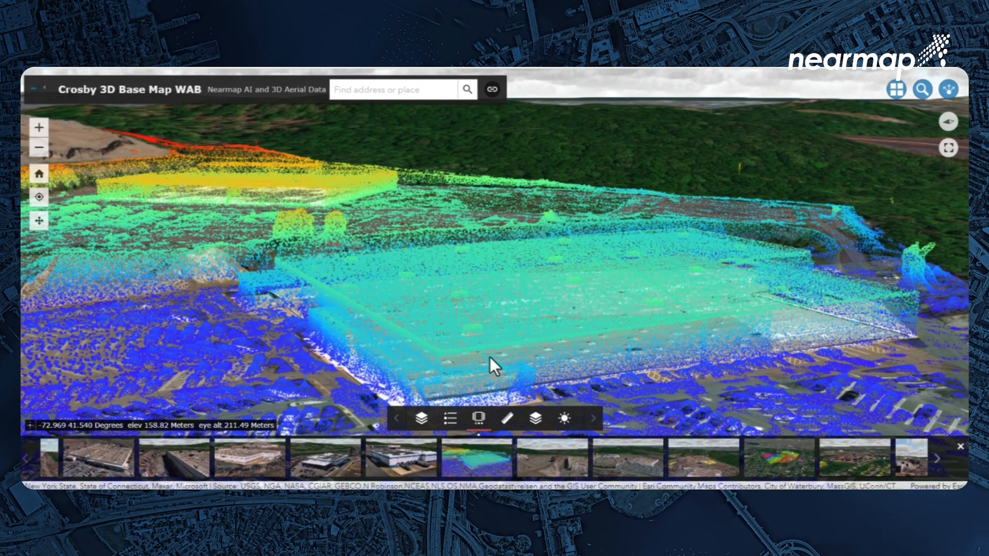
drag(541, 359, 603, 372)
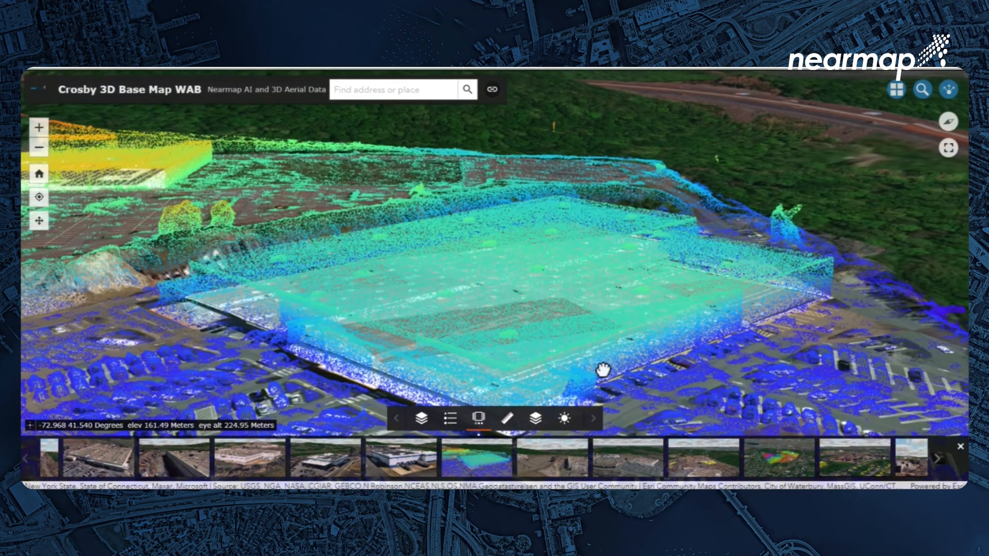
Step: Show the Costco Crosby Mesh SPS WSL1 - Mesh layer together with the point cloud and inspect the Costco roof
click(422, 419)
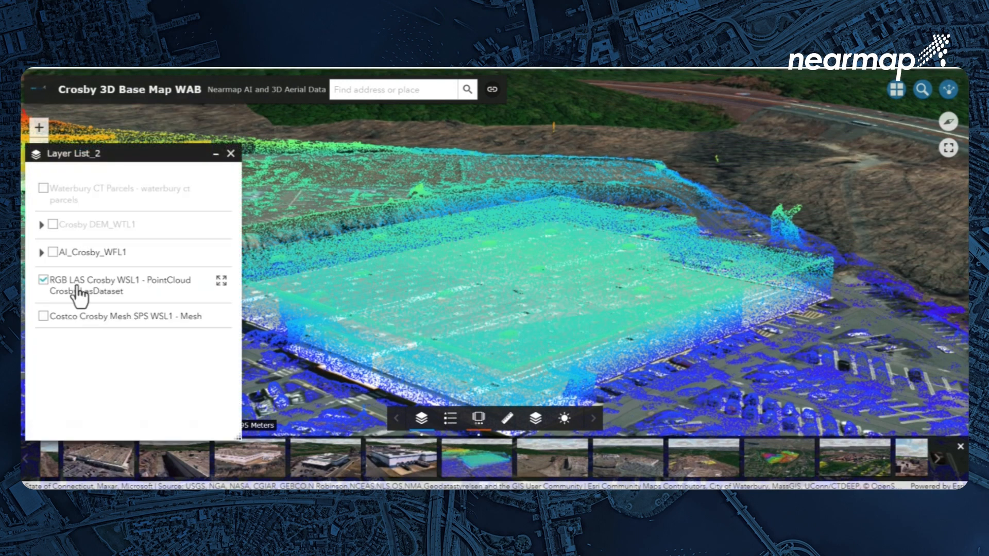
click(43, 317)
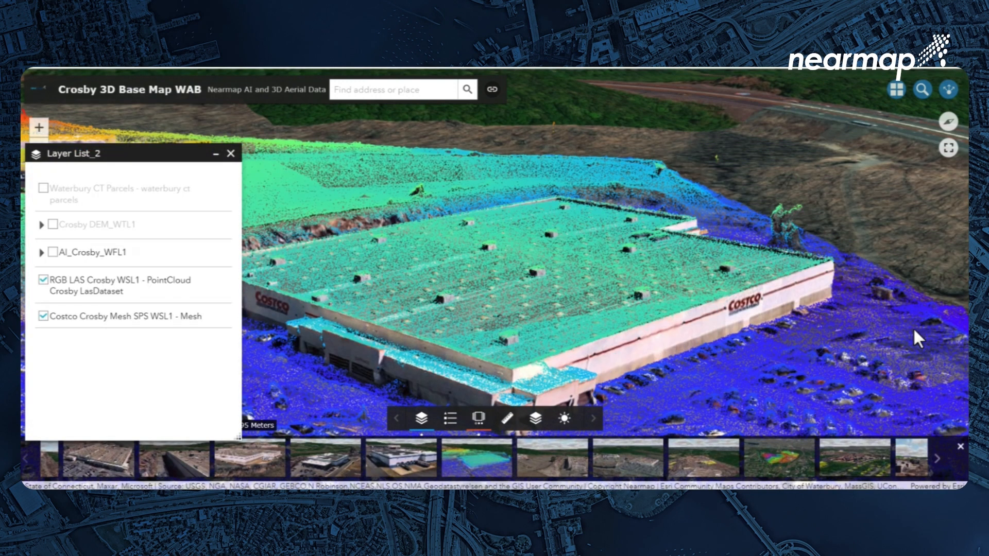
mouse_move(535, 326)
mouse_down()
mouse_move(629, 335)
mouse_move(655, 322)
mouse_move(530, 344)
mouse_up()
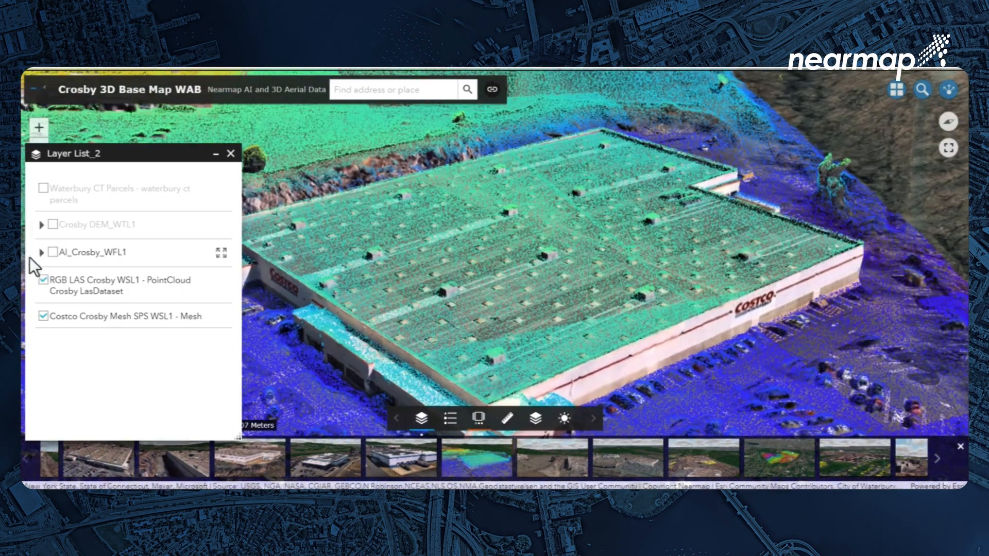
Step: Open the slide with the rainbow-coloured Crosby DEM and AI layers and examine the school area up close
click(752, 466)
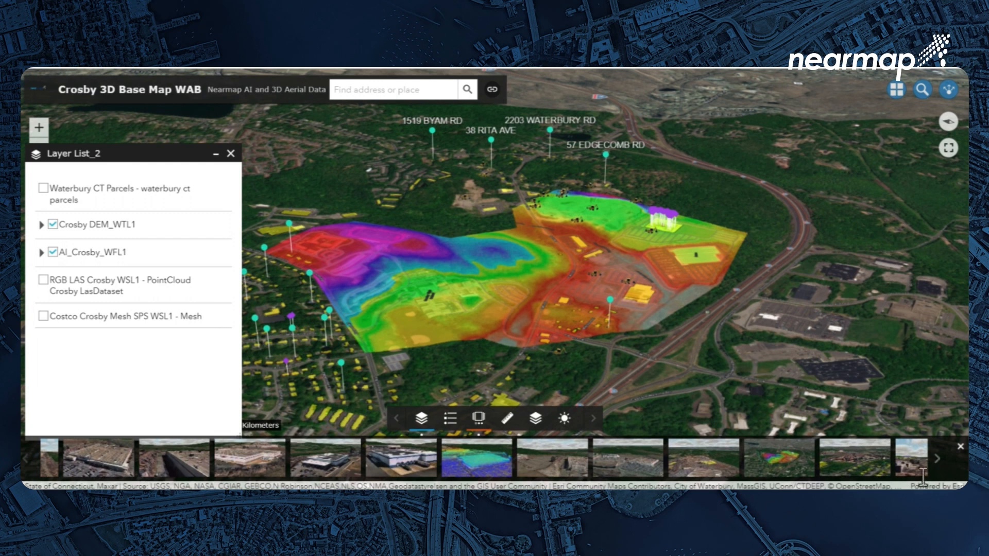
click(936, 458)
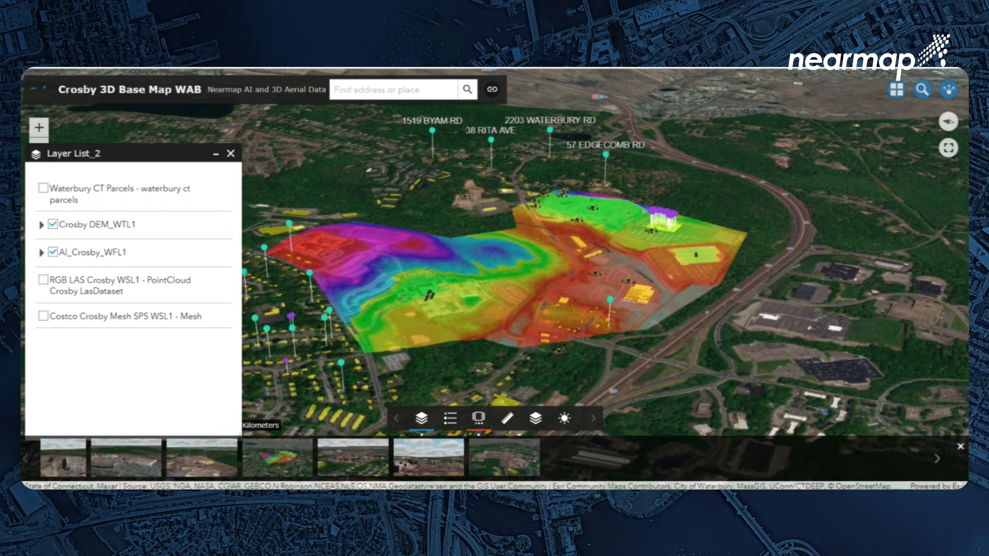
drag(365, 303, 416, 313)
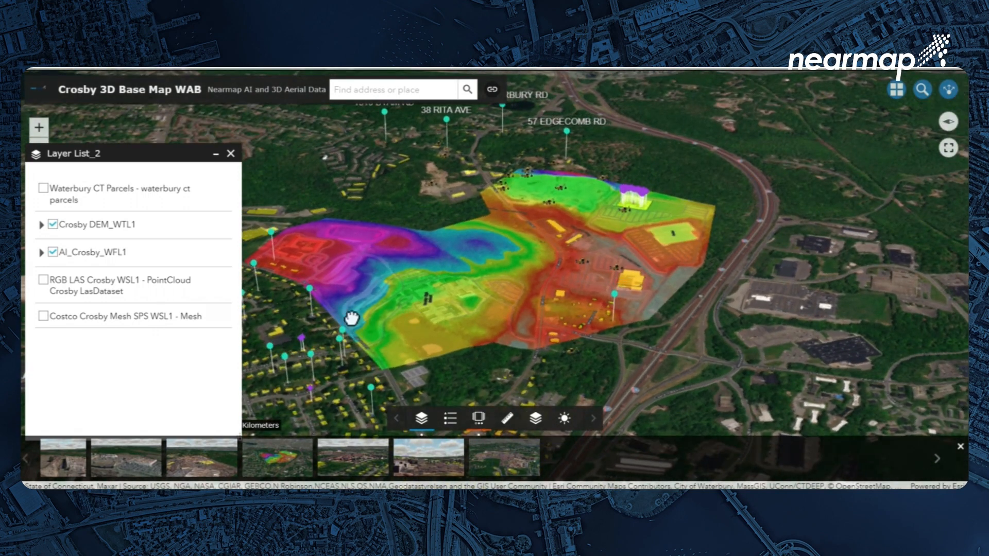
scroll(351, 318, up, 3)
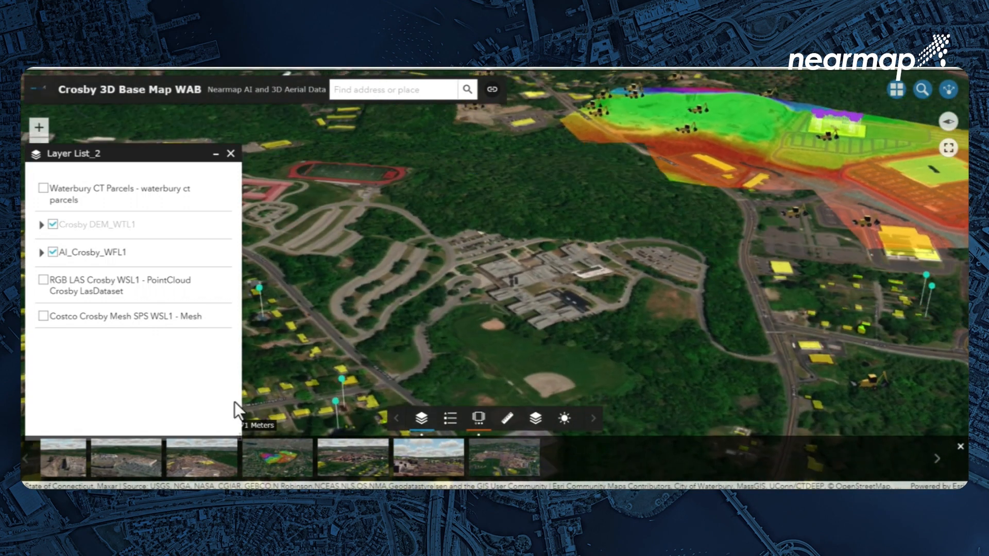
Step: Open the slide combining the mesh with the AI_Crosby_WFL1 features and examine the quarry and highlighted building from other angles
click(188, 474)
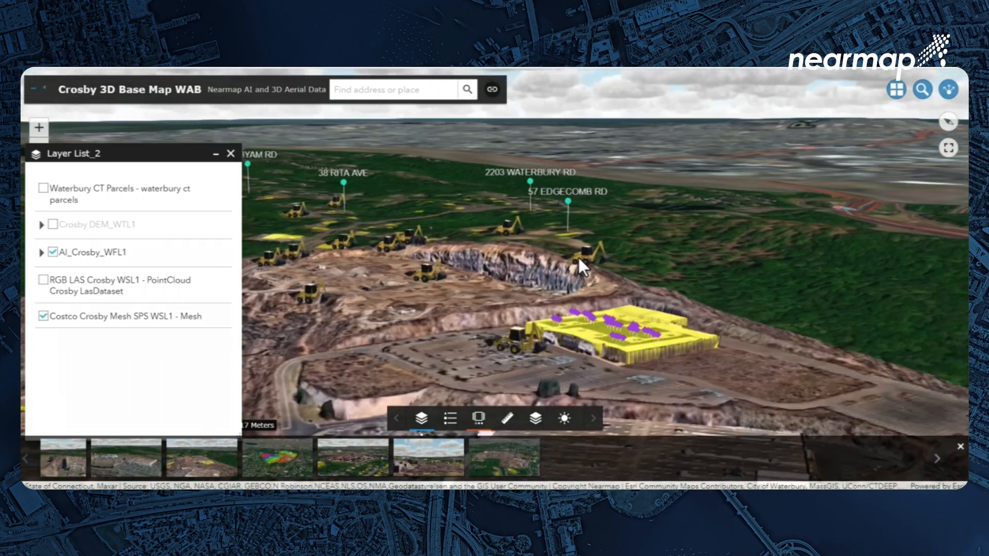
drag(498, 388, 585, 213)
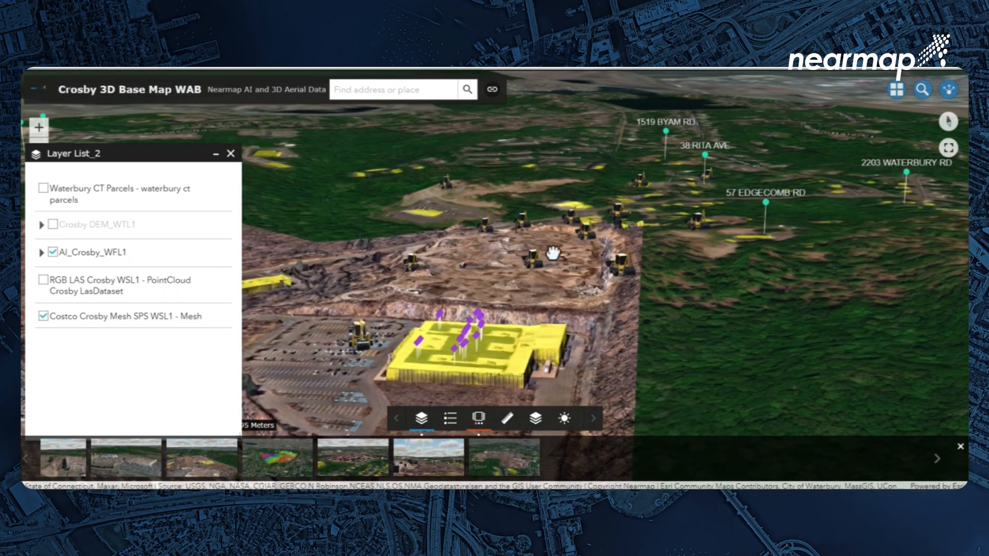
drag(586, 249, 586, 278)
drag(554, 197, 609, 262)
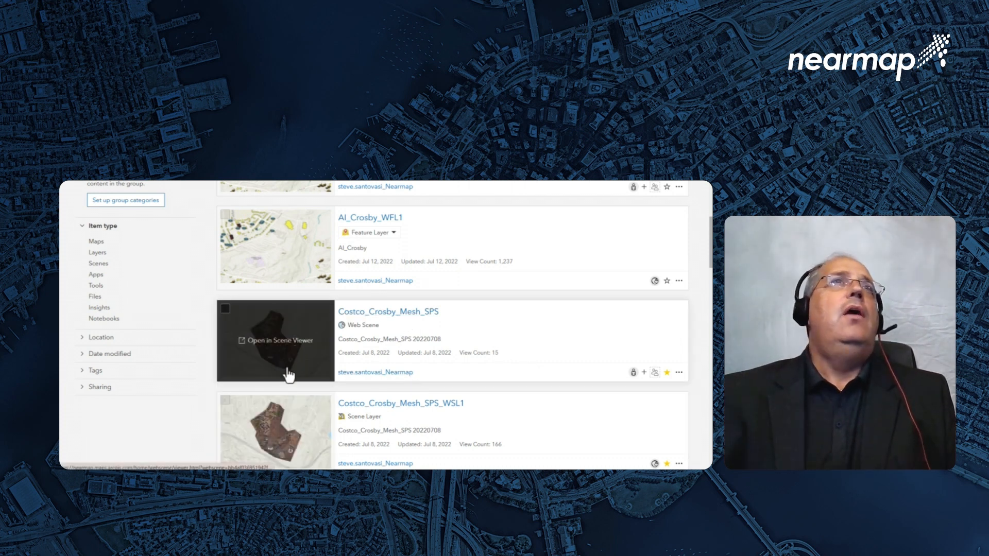
Step: Open the Costco_Crosby_Mesh_SPS web scene in Scene Viewer and publish a 360 VR Experience from it named Costco_Crosby_Mesh_SPS_360VR2
click(283, 346)
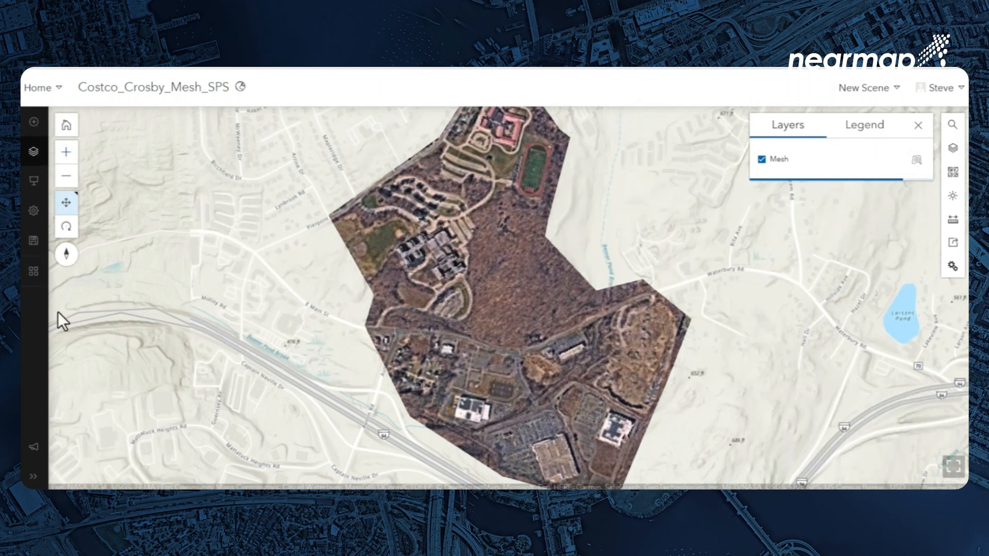
click(33, 272)
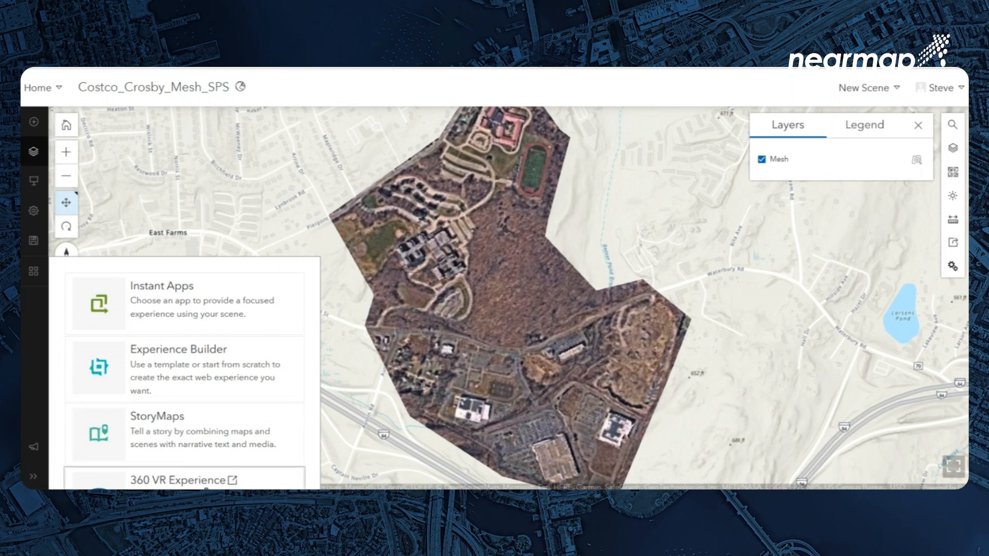
click(149, 480)
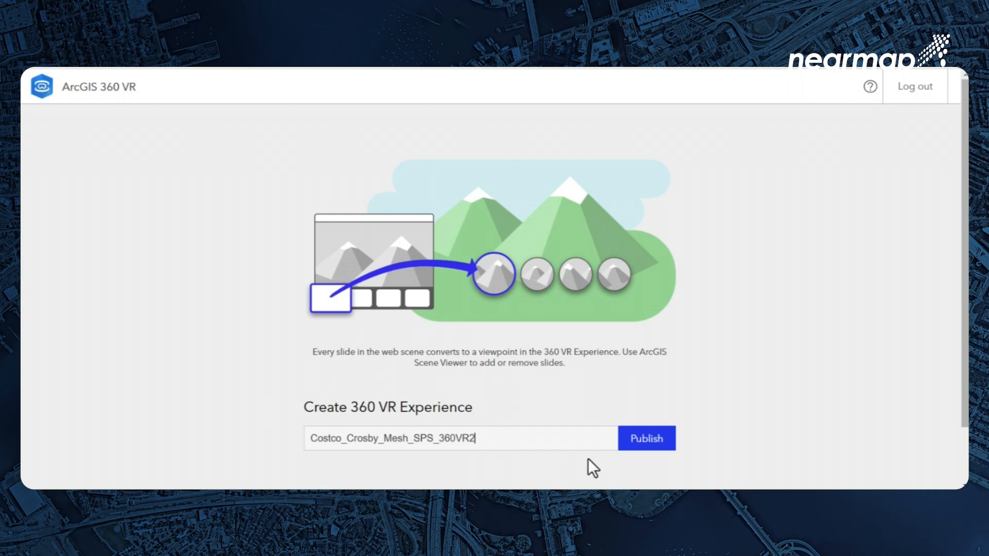
click(641, 441)
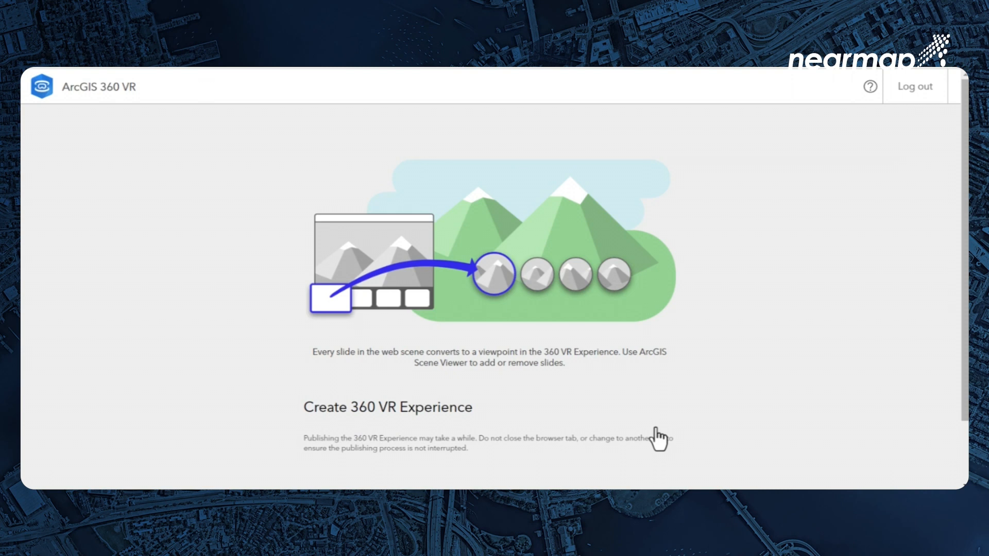